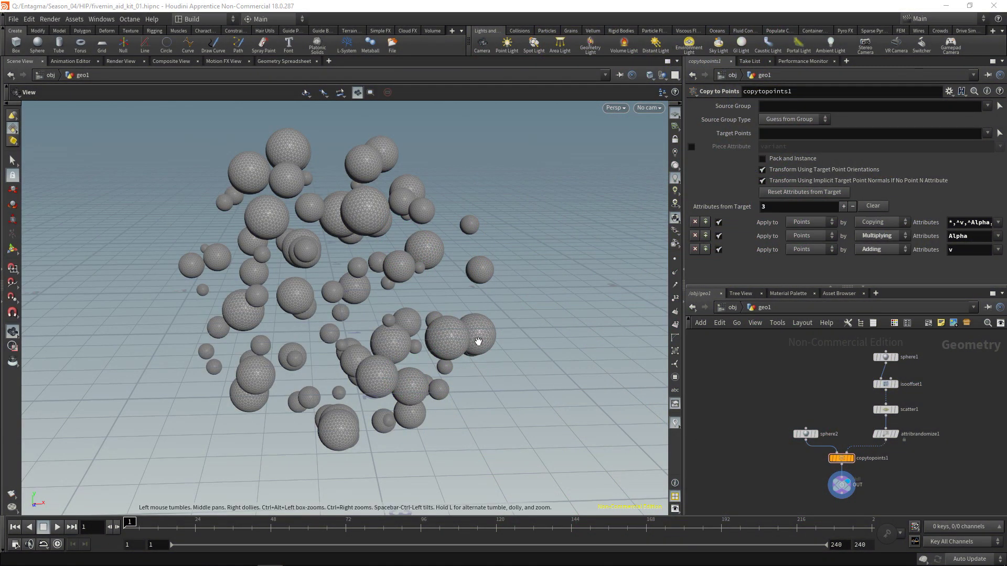
- Insert a second Attribute Randomize node on Cd between attribrandomize1 and copytopoints1
middle_click_drag(904, 459, 882, 398)
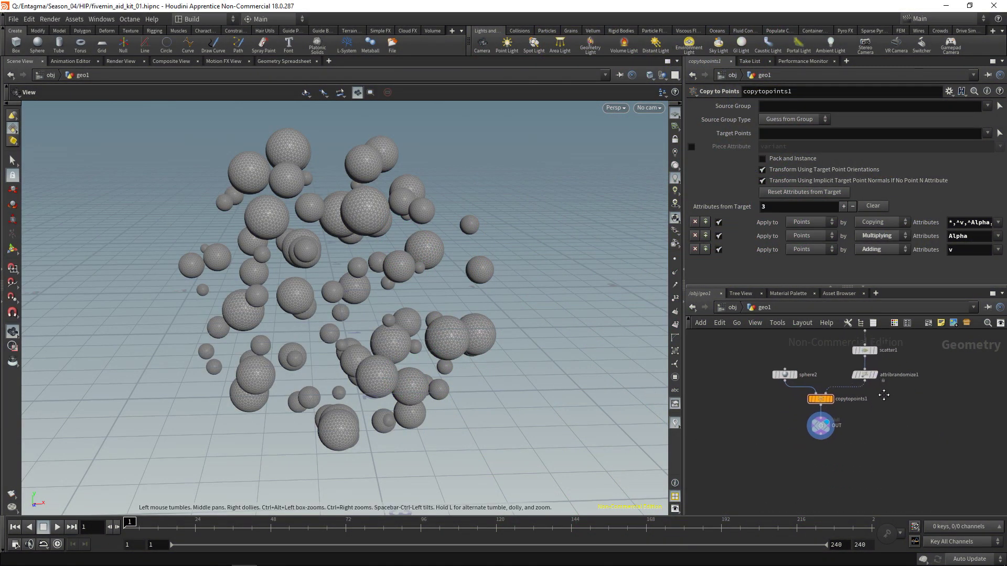
left_click_drag(742, 355, 831, 434)
left_click_drag(850, 394, 846, 437)
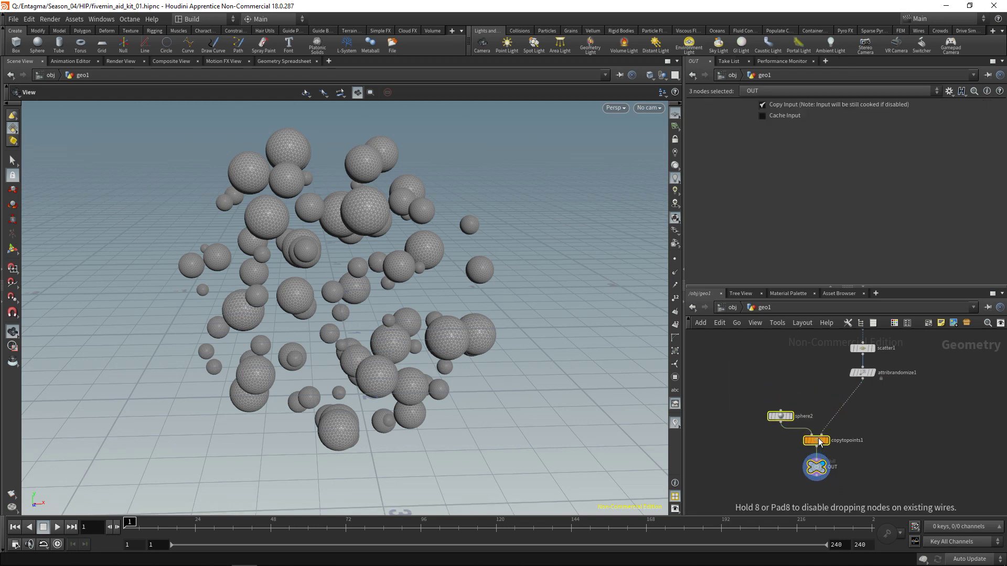
left_click(873, 413)
key("Tab")
type("attrand")
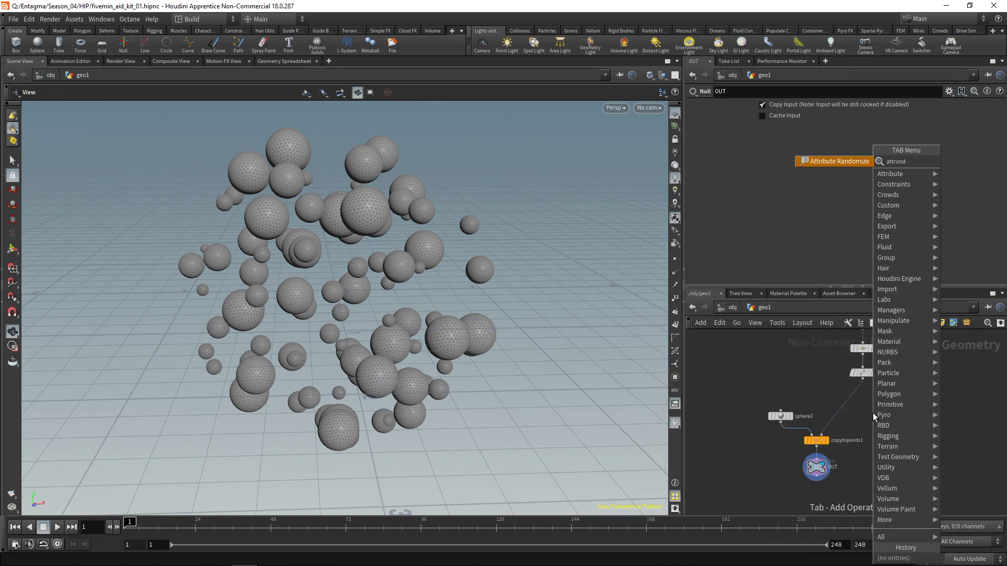
key("Return")
left_click(873, 413)
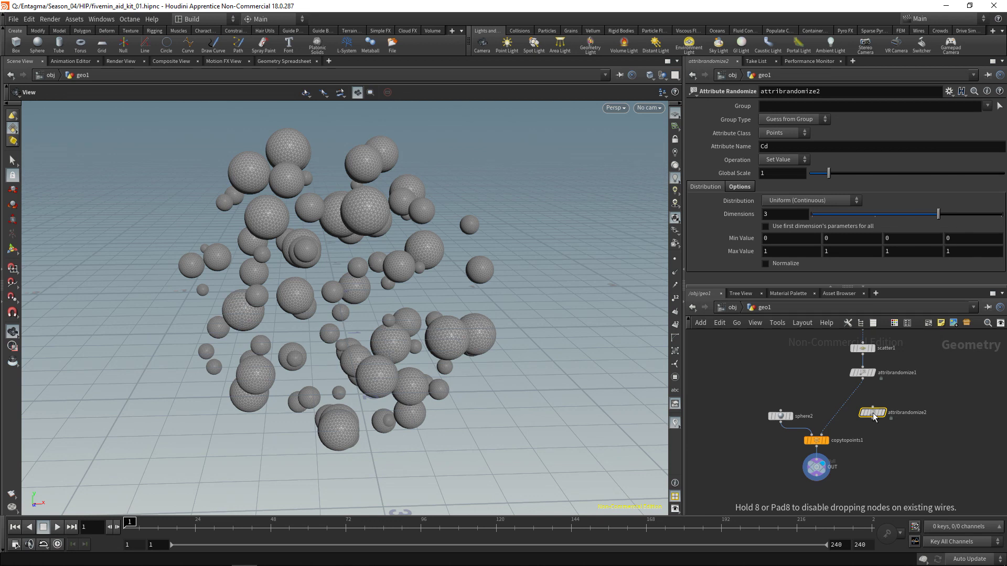
mouse_move(873, 417)
left_mouse_down()
mouse_move(853, 409)
mouse_move(864, 407)
left_mouse_up()
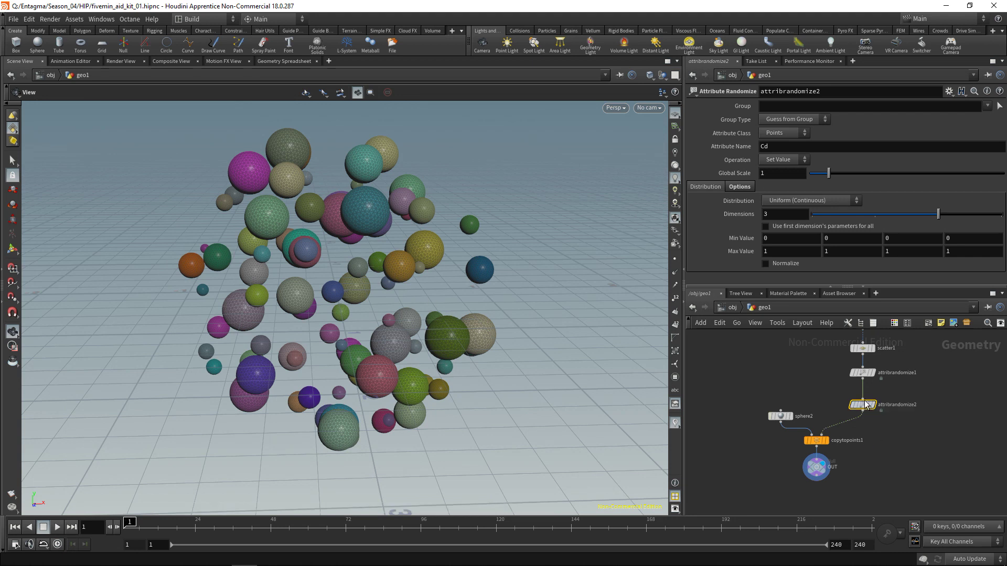
- Set the new randomize node's distribution to Two Values and preview the spheres
left_click(709, 200)
left_click(775, 201)
left_click(799, 203)
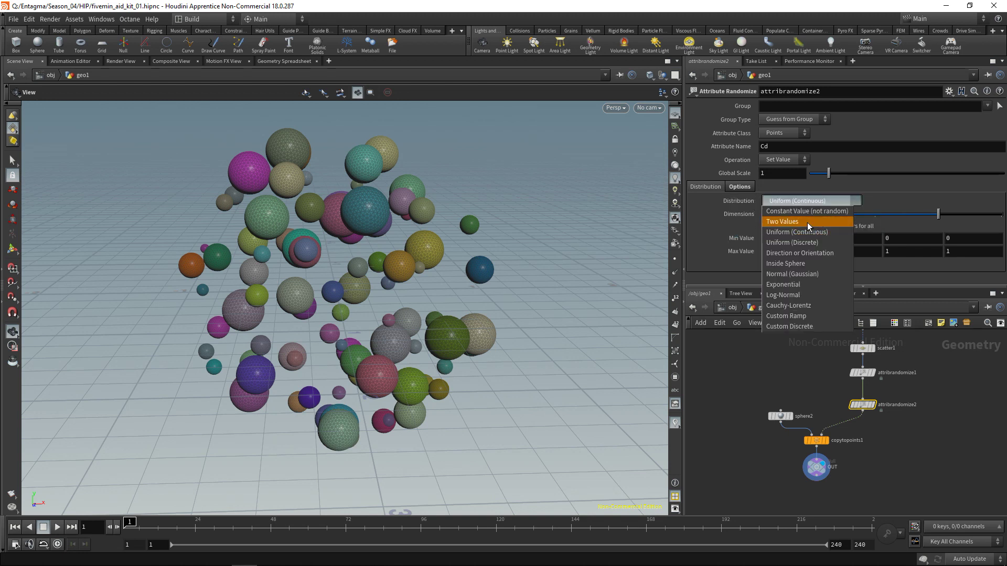
left_click(807, 221)
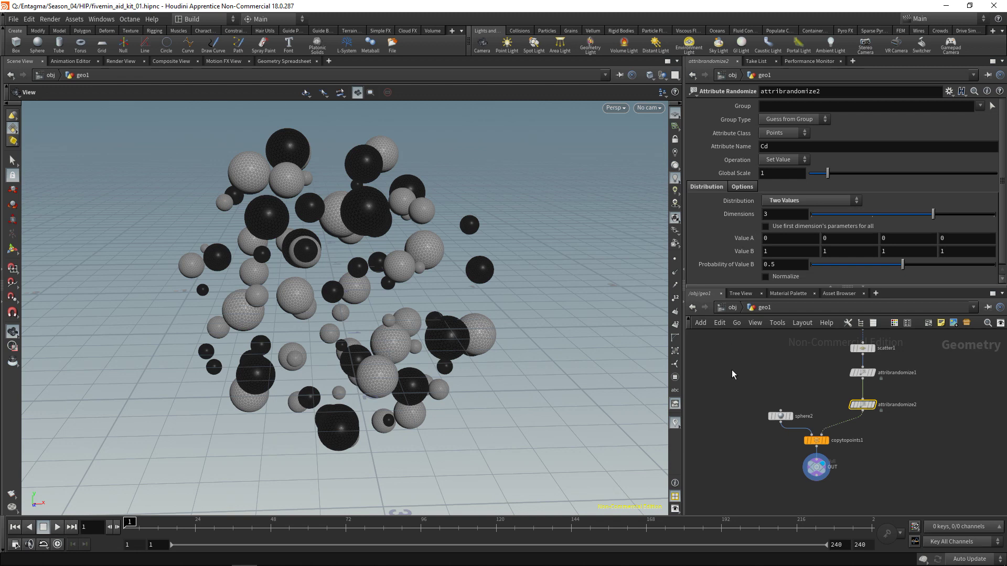
key("r")
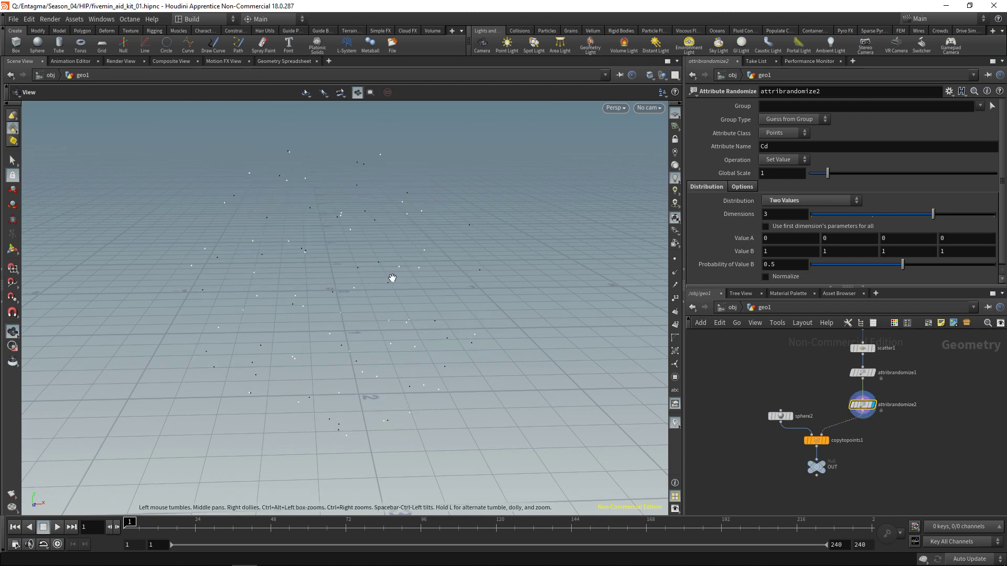
left_click(829, 441)
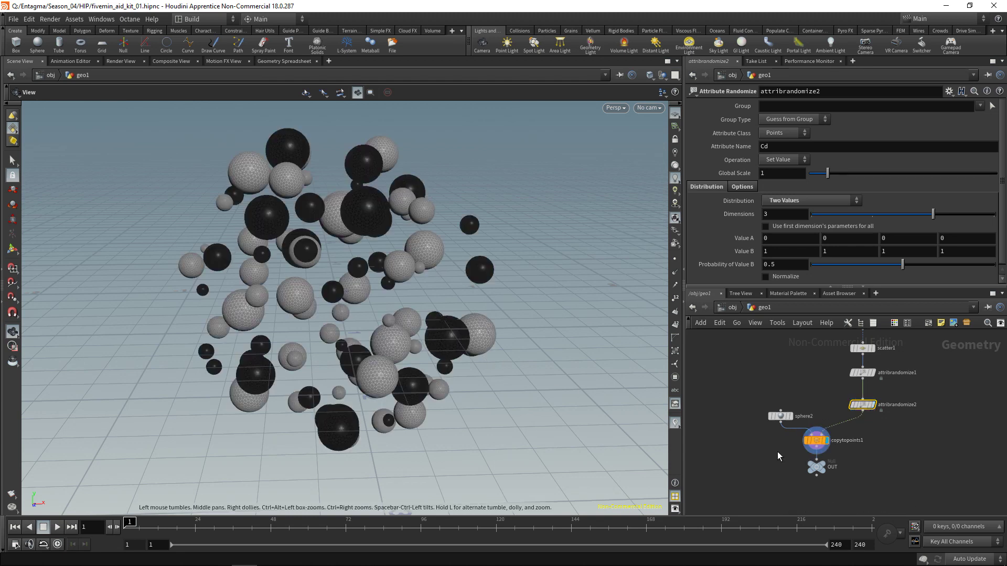
- Edit Value A and Value B to orange and teal, then save as fivemin_aid_kit_02
left_click(775, 239)
type("0.2")
key("Return")
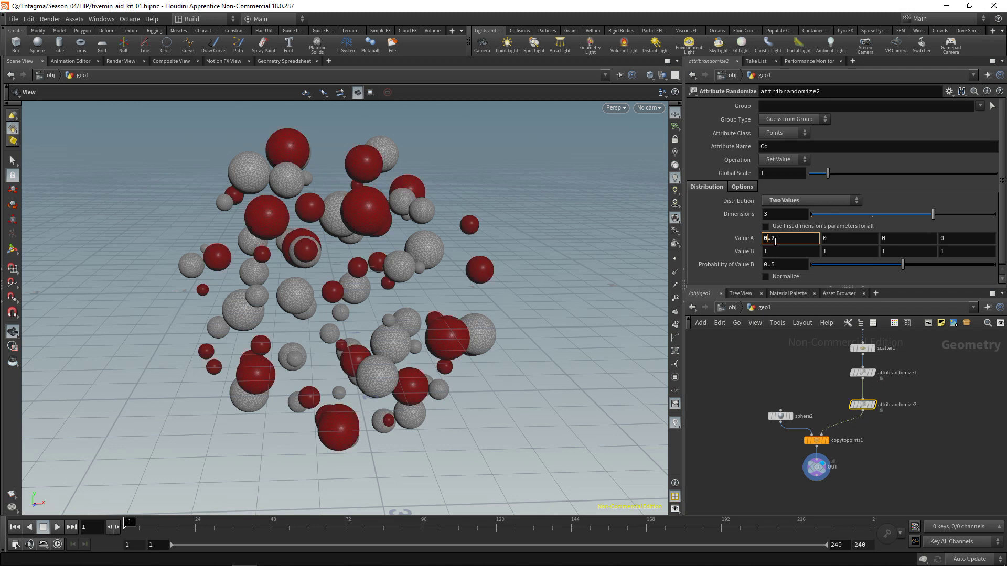
type("1")
left_click(839, 239)
type("0.3")
key("Return")
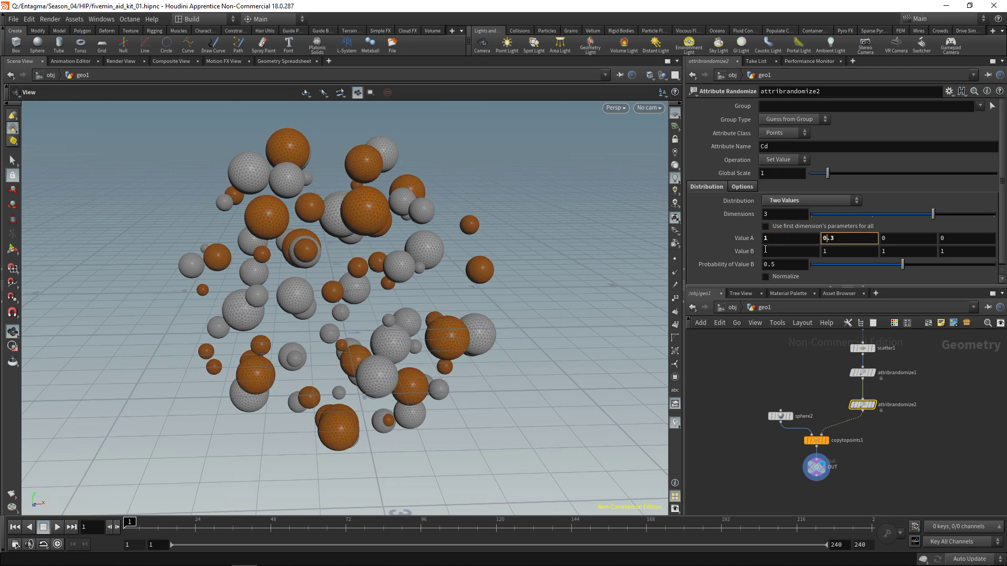
left_click(776, 251)
type("0.1")
key("Return")
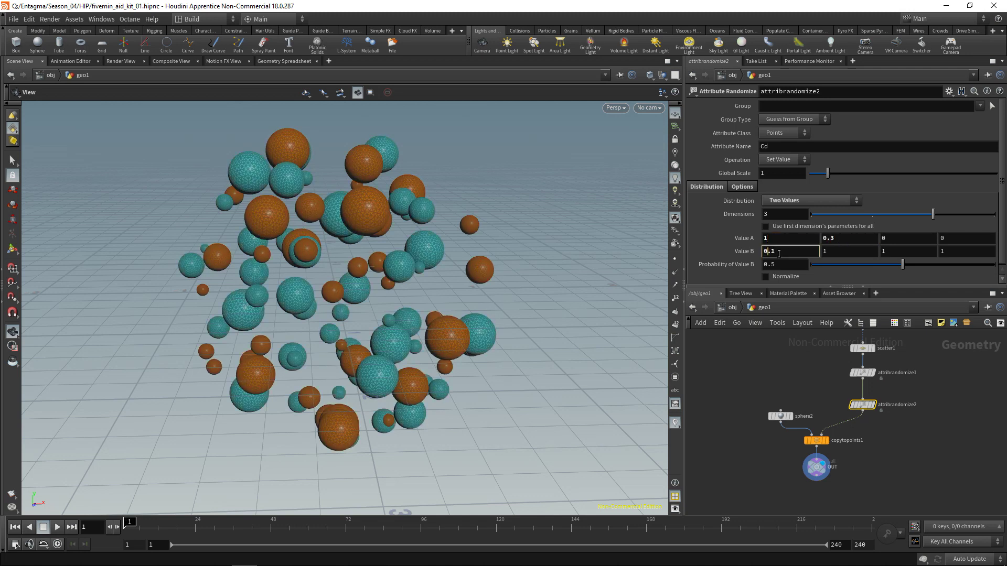
key("Delete")
key("Delete")
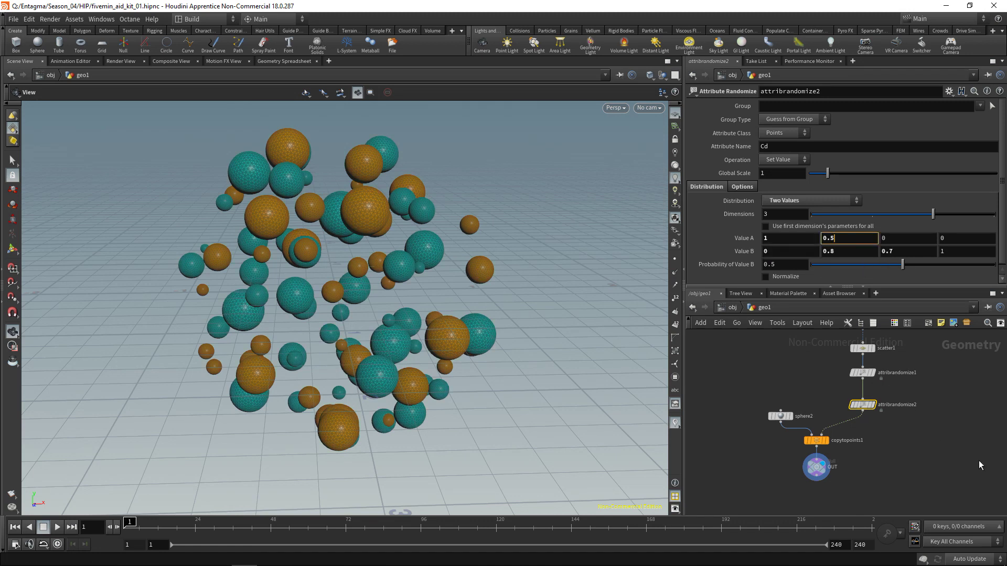
key("alt+shift+s")
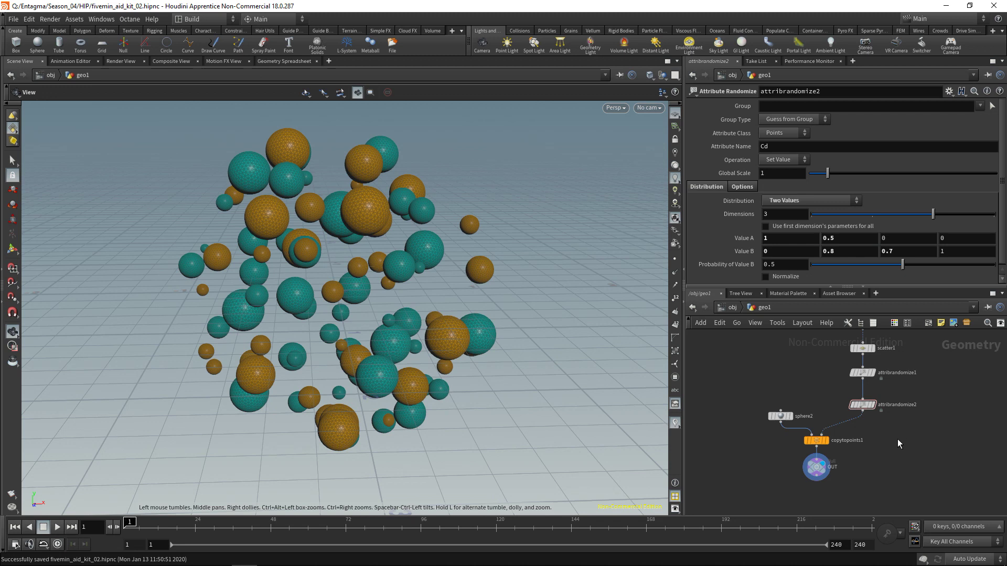
- At object level, create camera cam1 from the current view and orbit out to see it
key("u")
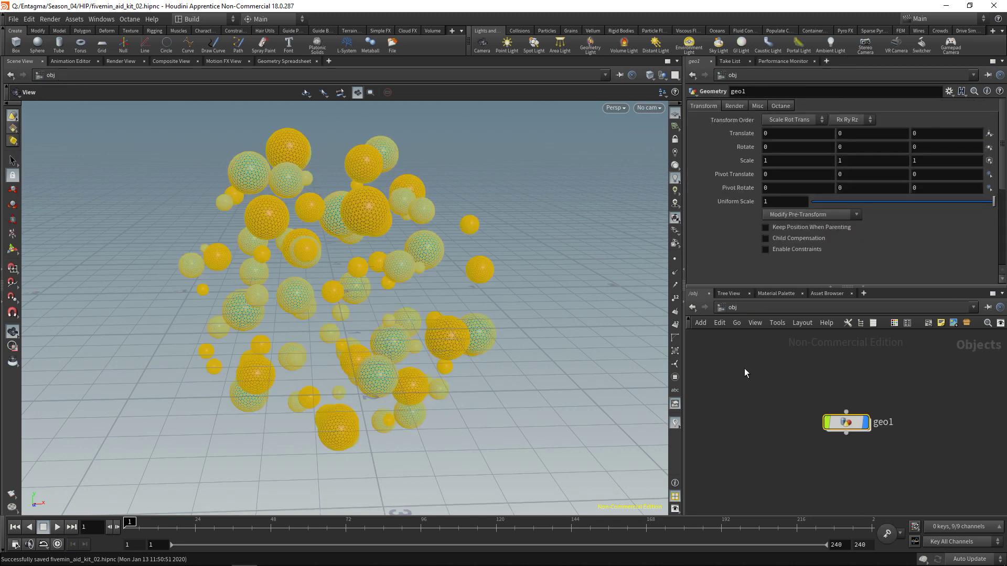
left_click(744, 369)
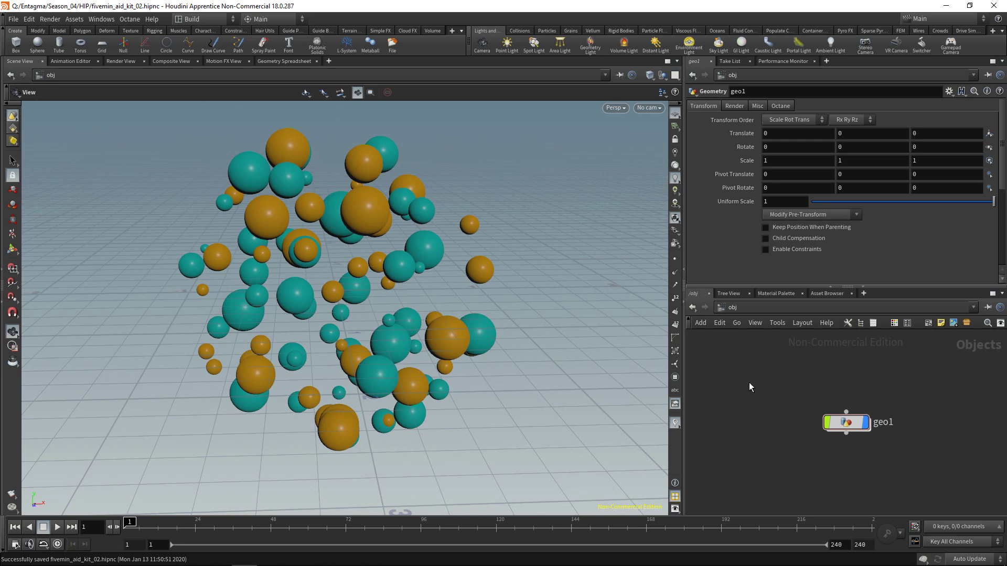
left_click(483, 44, "ctrl")
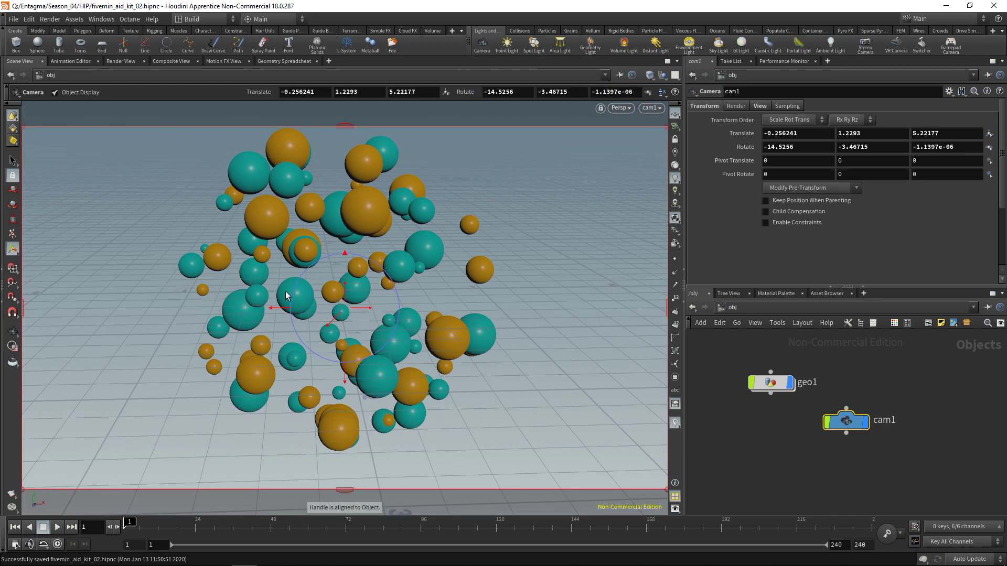
key("Escape")
left_click_drag(296, 294, 409, 286)
scroll(285, 308, "down", 5)
left_click_drag(523, 266, 572, 292)
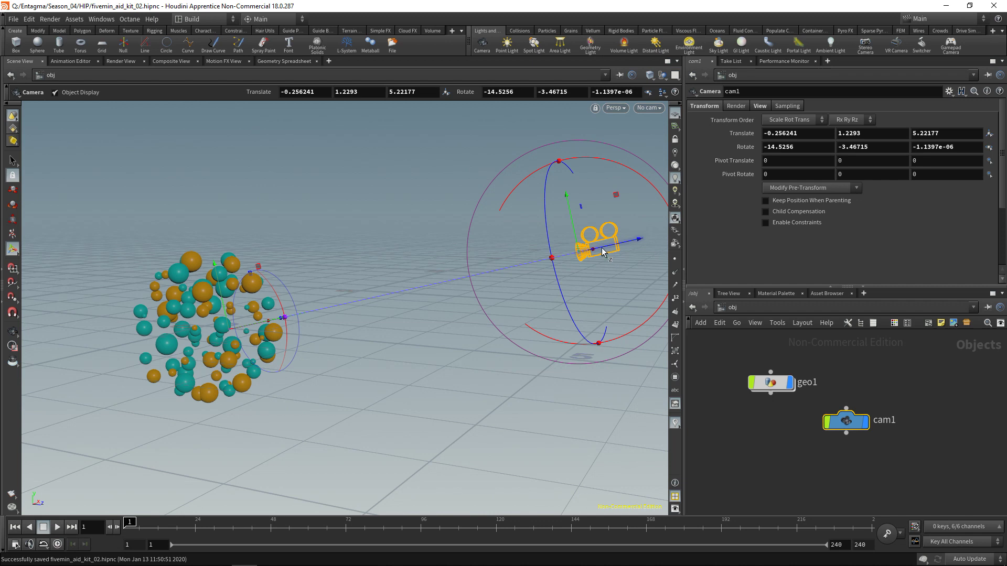
- Look through cam1 with the view locked and orbit to frame the sphere cluster
left_click(648, 108)
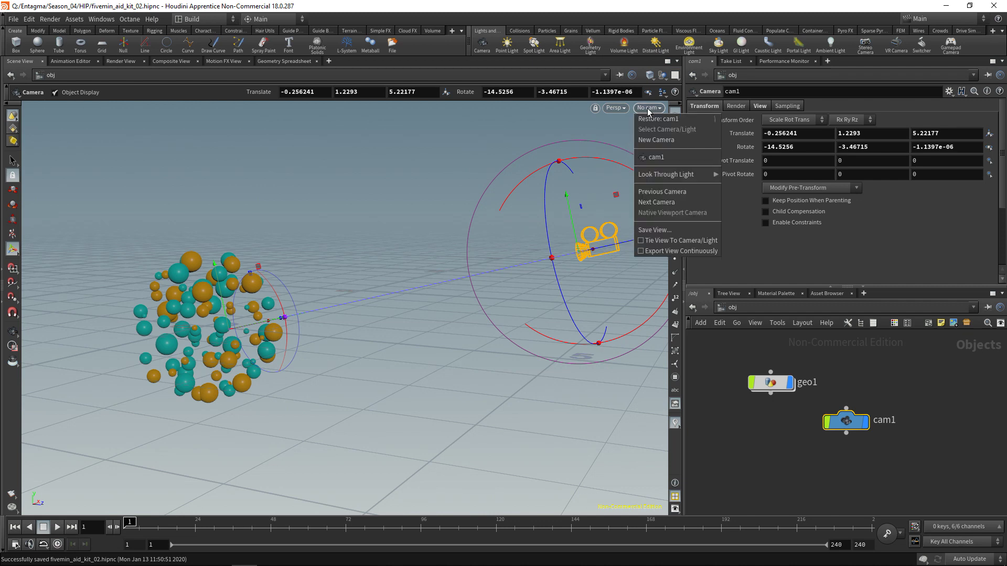
left_click(654, 158)
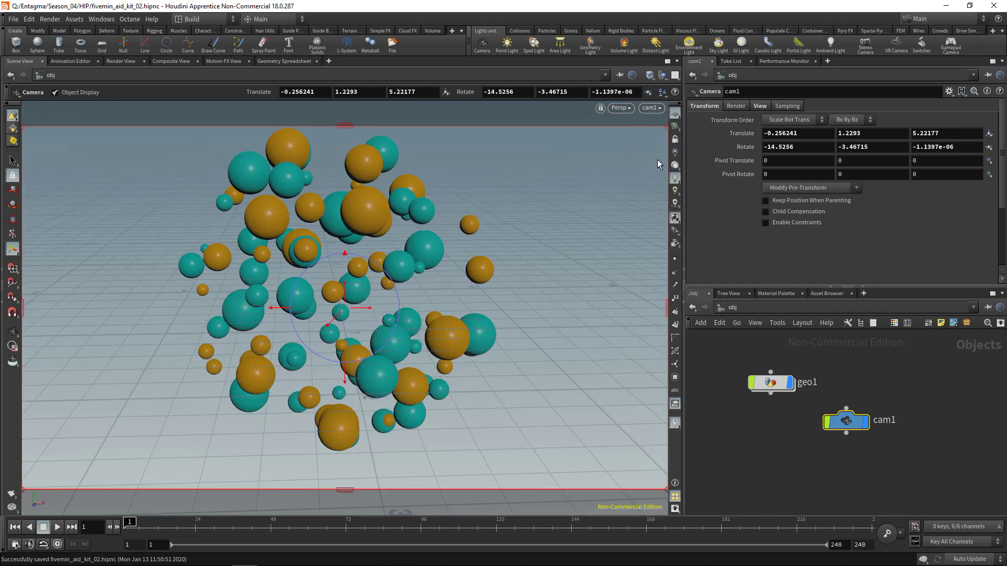
left_click(676, 140)
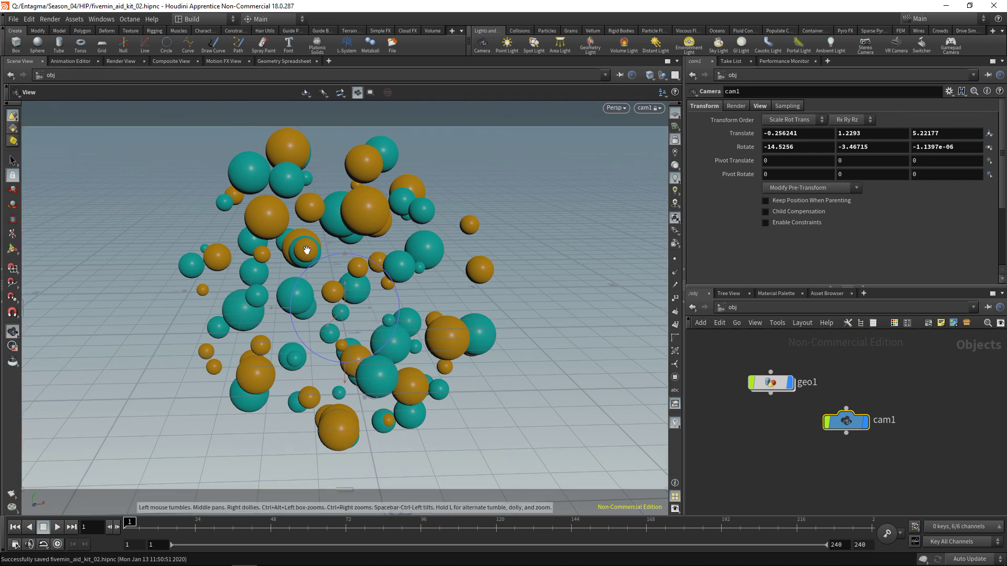
left_click_drag(308, 252, 388, 253)
left_click_drag(321, 290, 270, 287)
scroll(338, 292, "down", 3)
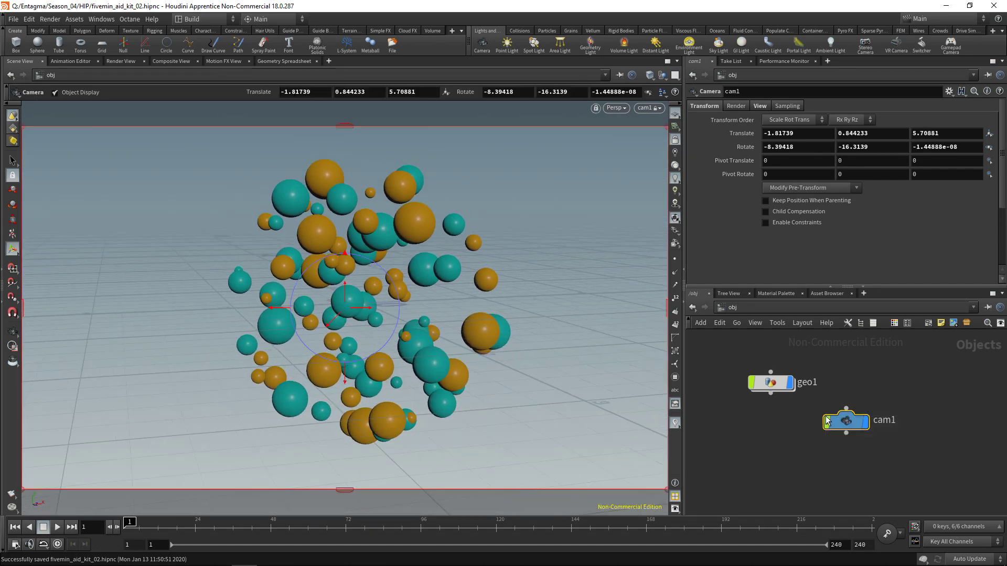
- Set cam1's focal length to 80 mm and pull the camera back to fit the cluster
left_click(758, 106)
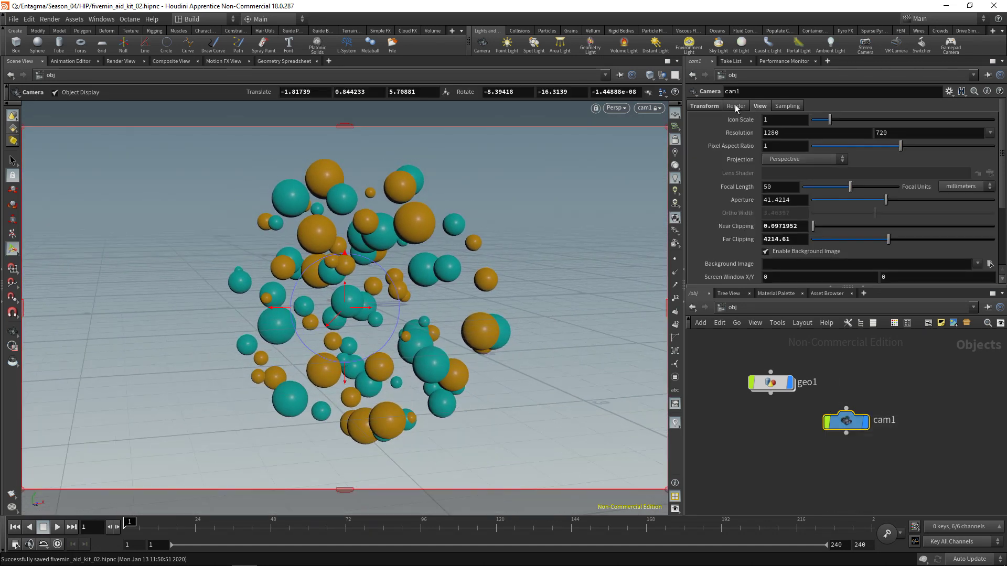
left_click(734, 107)
left_click(791, 105)
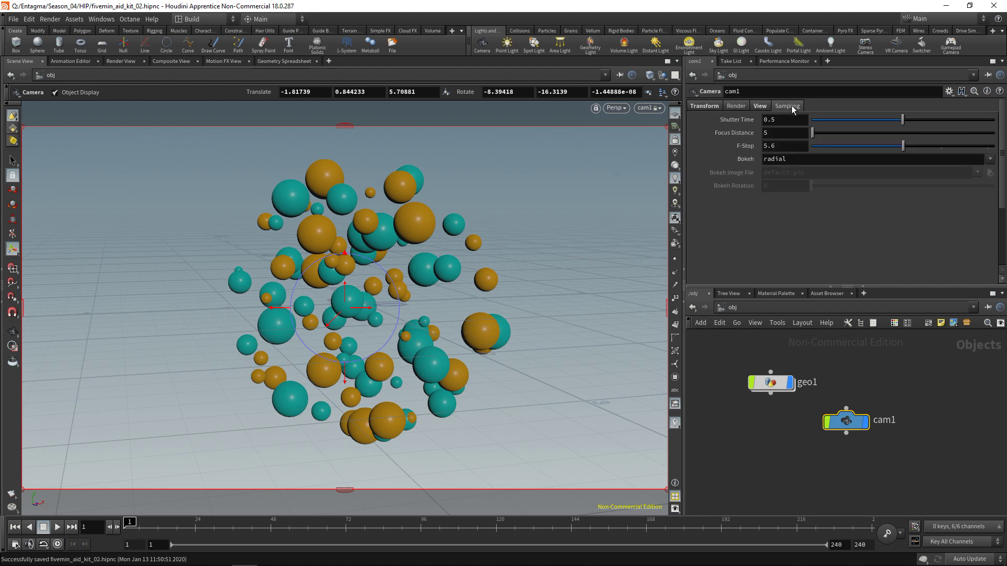
left_click(764, 107)
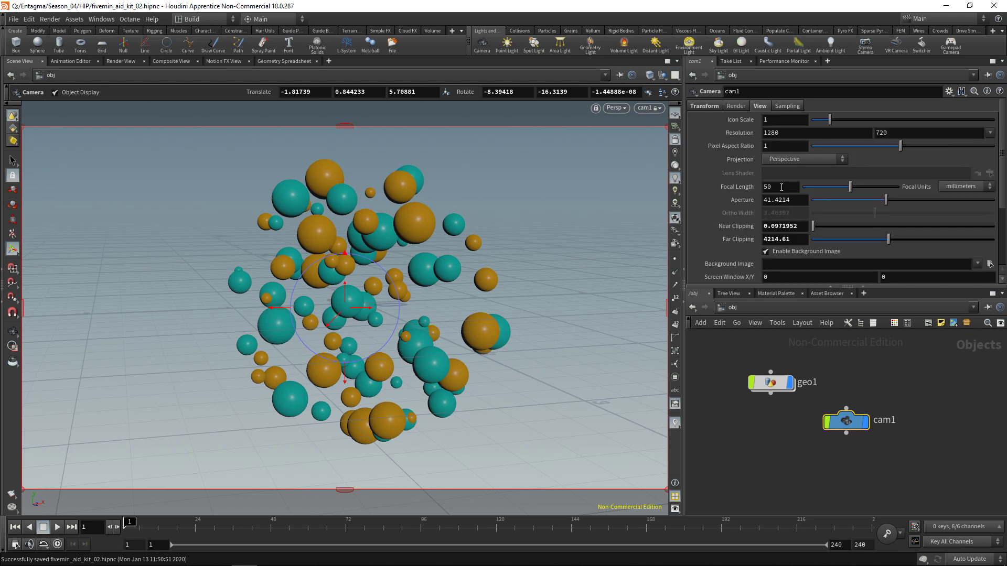
left_click(781, 188)
type("80")
key("Return")
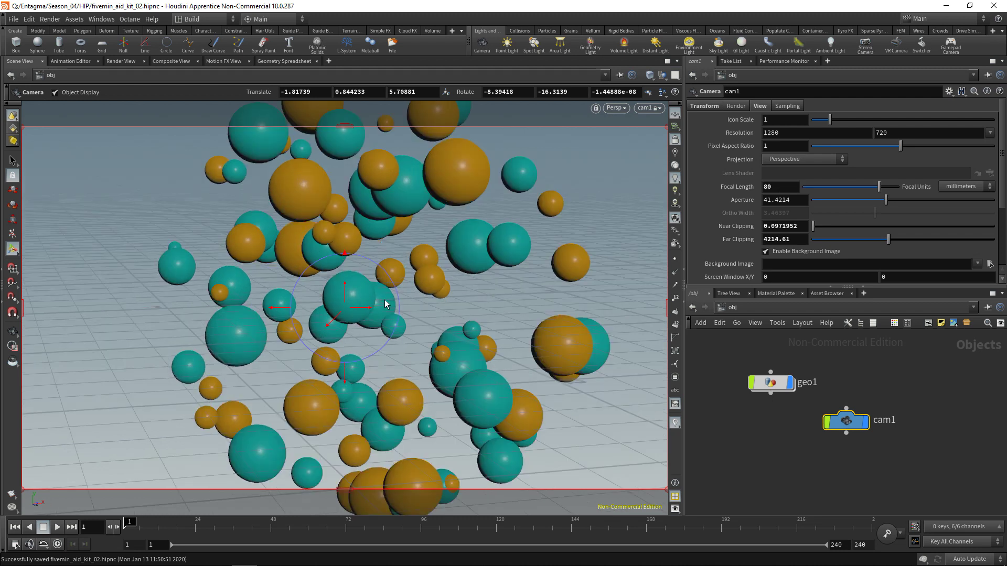
key("Escape")
left_click_drag(370, 305, 402, 317)
key("Return")
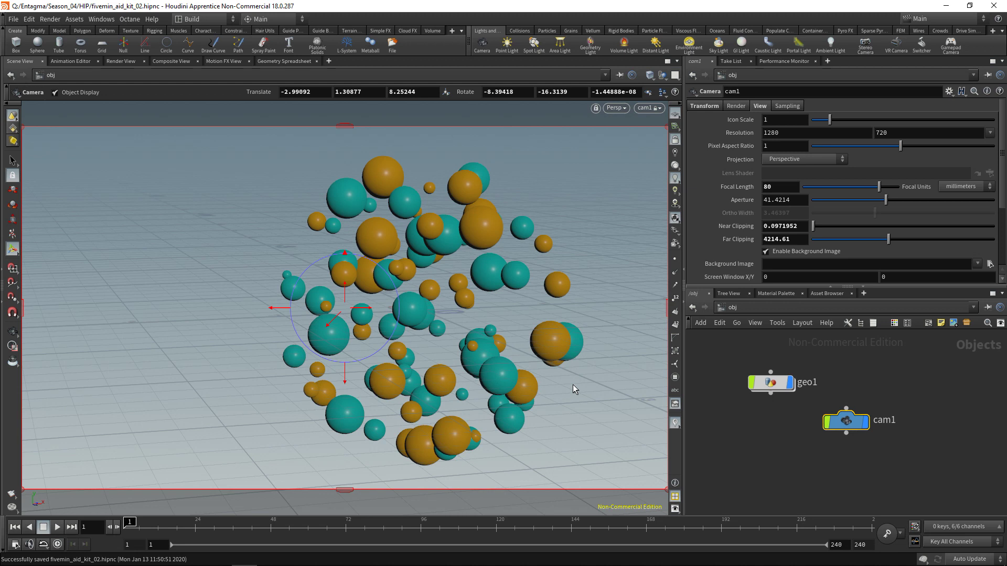
- Add envlight1 using Quiet_Shady_Urban_01.hdr from Quiet_Urban_Street_Shady as its environment map
left_click(693, 47)
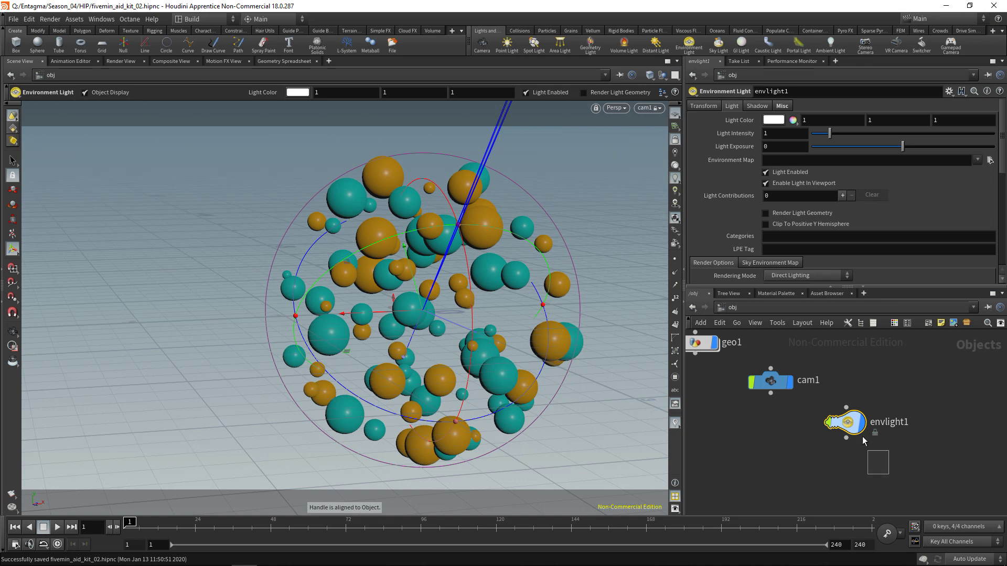
left_click(990, 160)
scroll(847, 173, "down", 5)
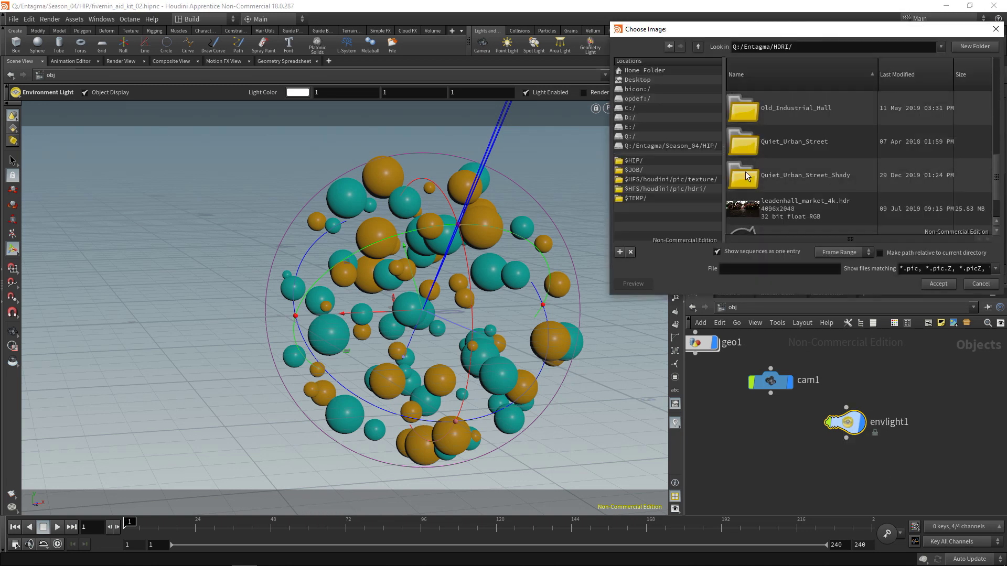
double_click(845, 174)
scroll(846, 193, "down", 2)
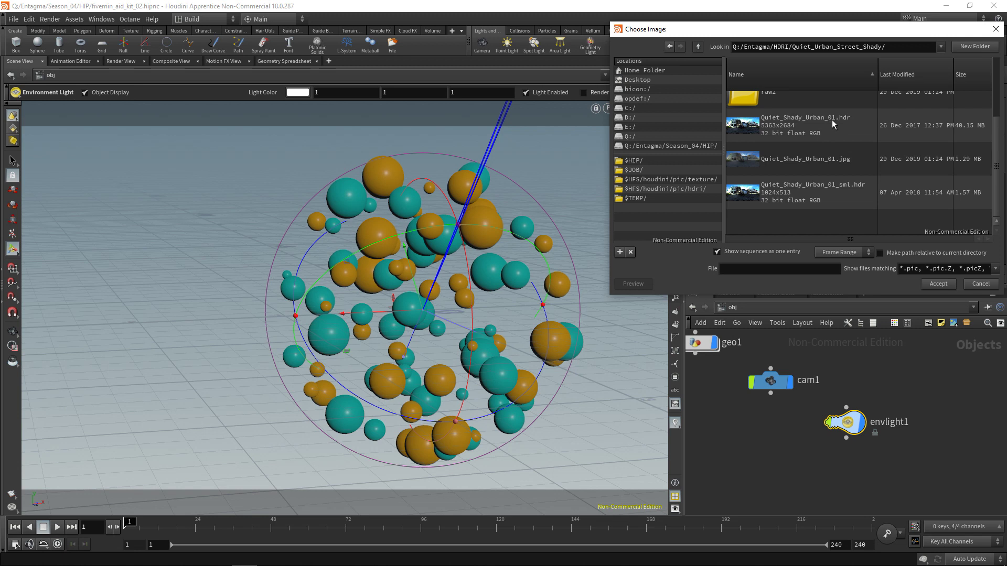
left_click(717, 252)
left_click(814, 129)
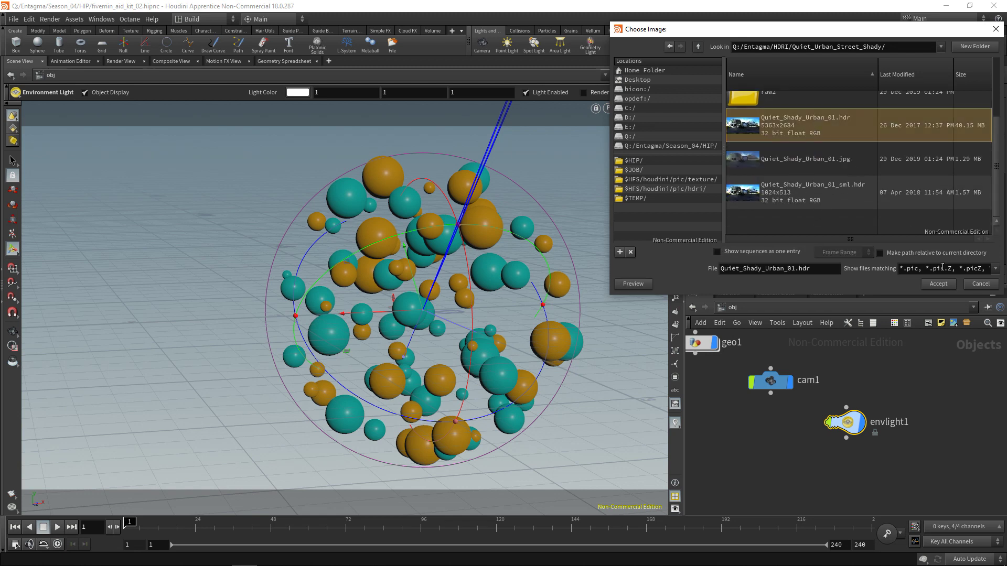
left_click(938, 283)
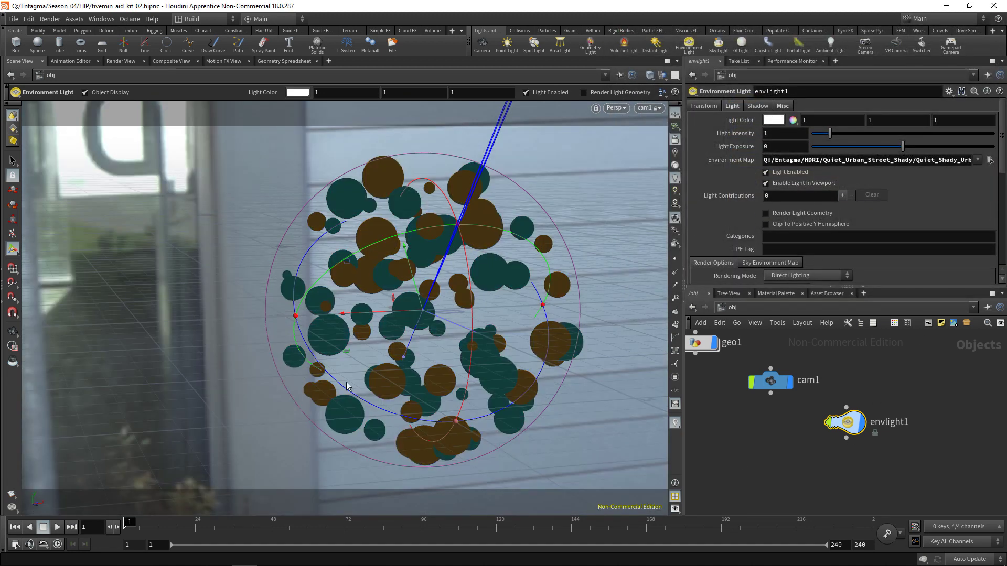
- Set the environment light intensity to 1.2
left_click(785, 133)
type(".1")
scroll(785, 133, "up", 1)
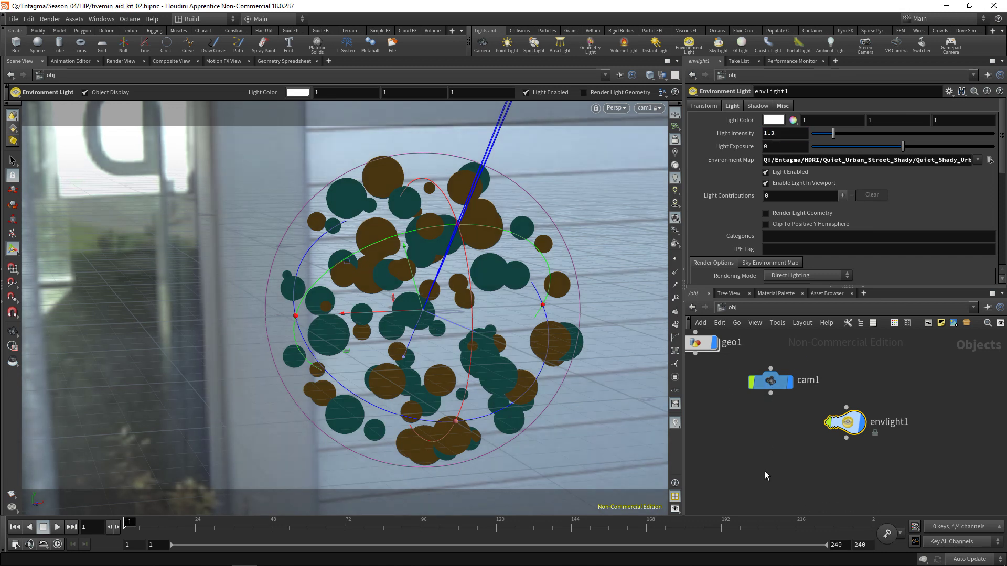
middle_click_drag(757, 450, 816, 472)
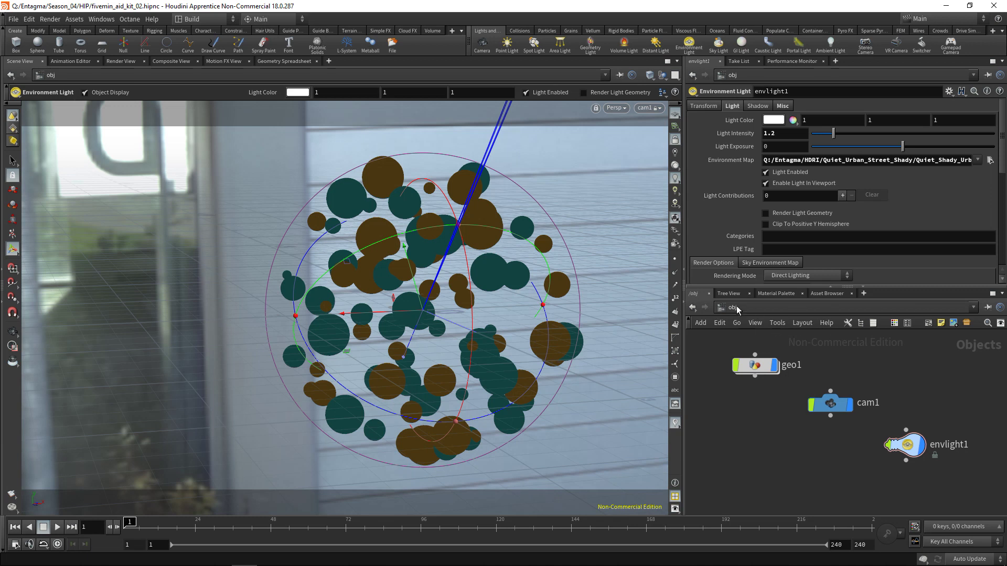
- Close the Tree View, Material Palette and Asset Browser tabs, leaving three /obj network tabs
left_click(750, 294)
left_click(760, 294)
left_click(758, 294)
key("ctrl+t")
key("ctrl+t")
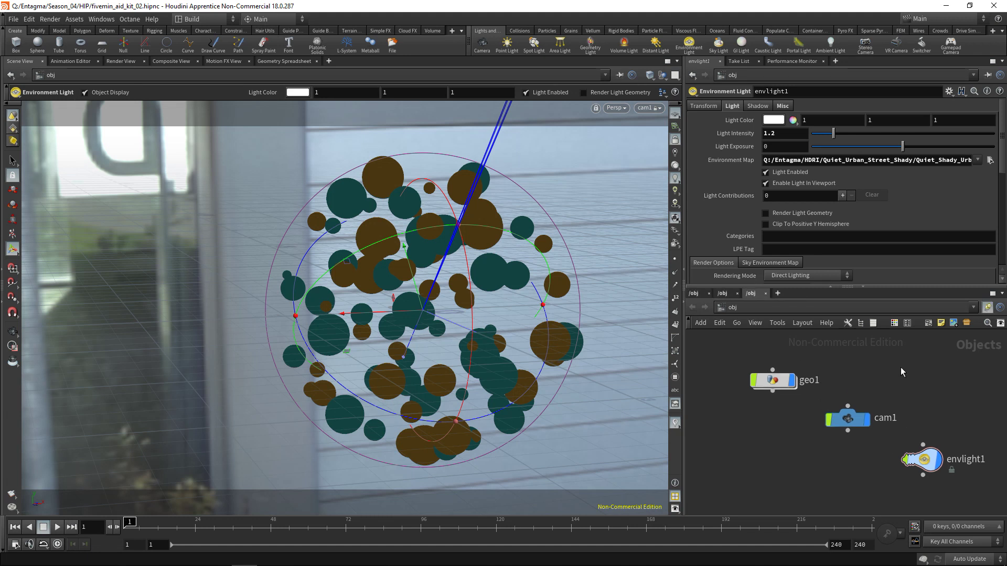
left_click(736, 307)
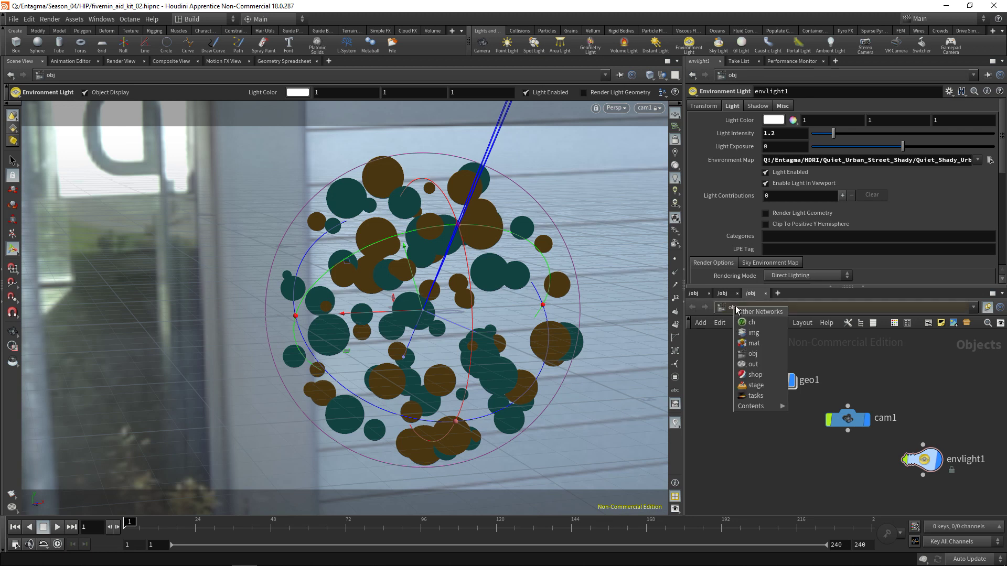
- Create a mantra1 render node in the /out network
left_click(760, 366)
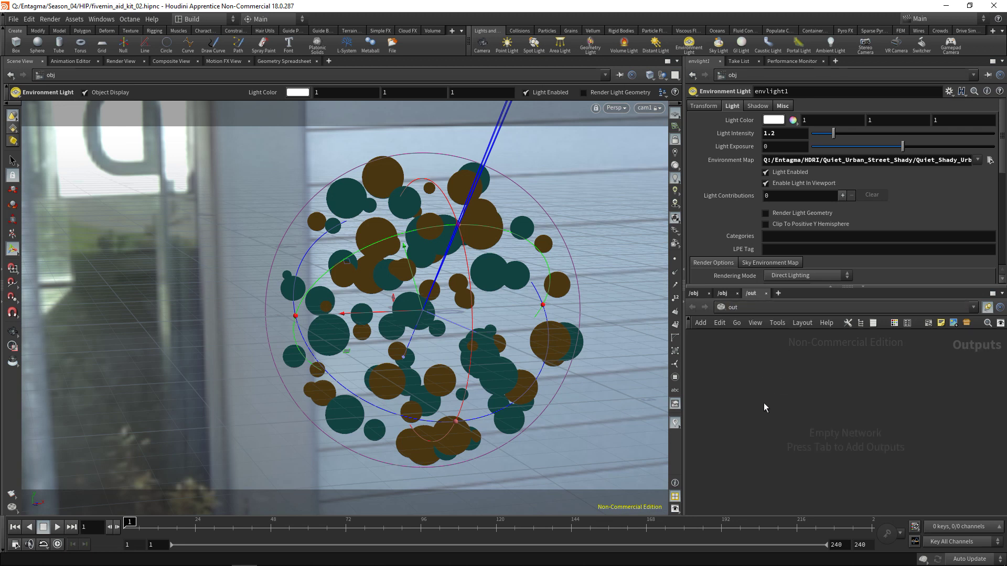
key("Tab")
type("mantra")
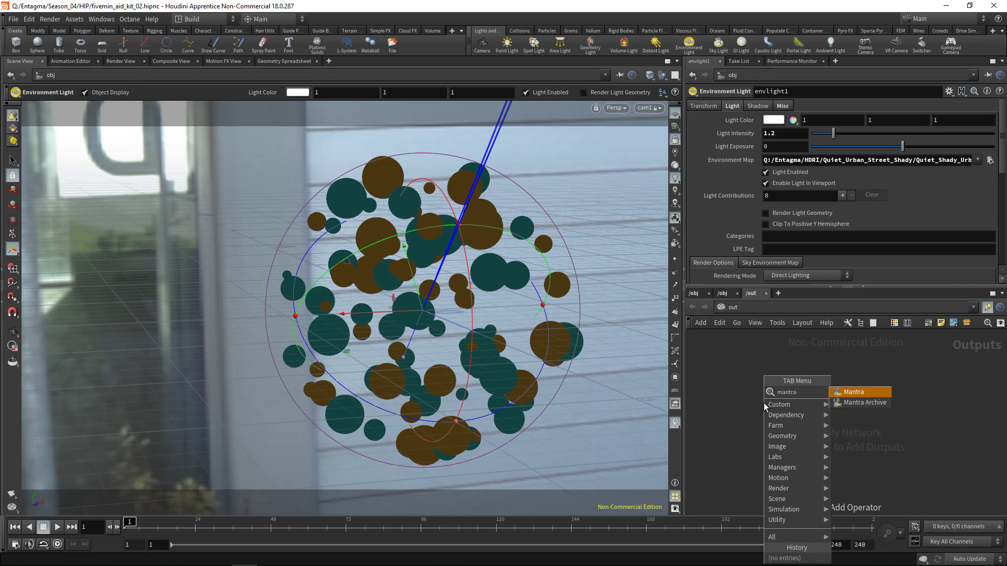
key("Return")
left_click(764, 403)
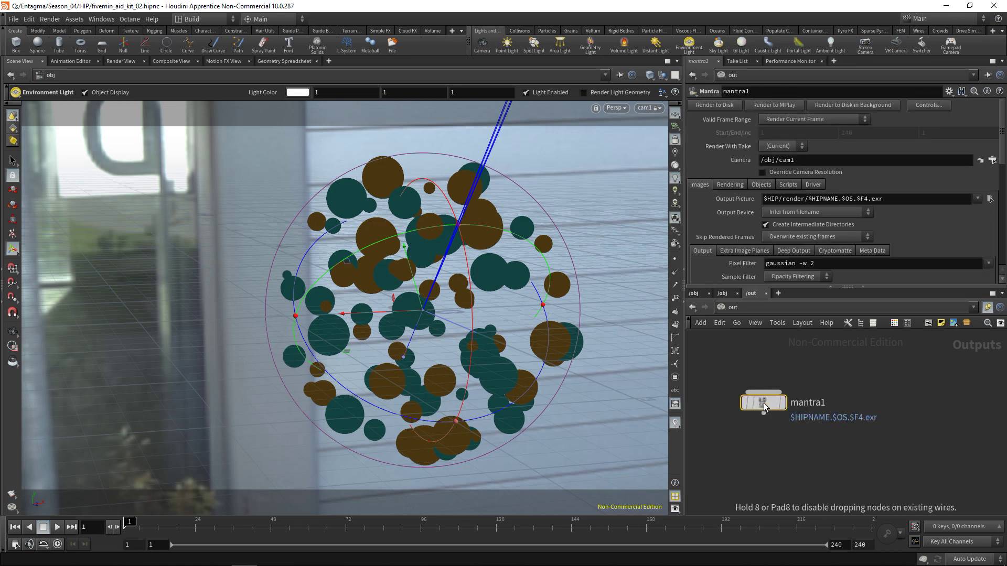
- Set mantra1's Rendering Engine to Physically Based Rendering
left_click(729, 184)
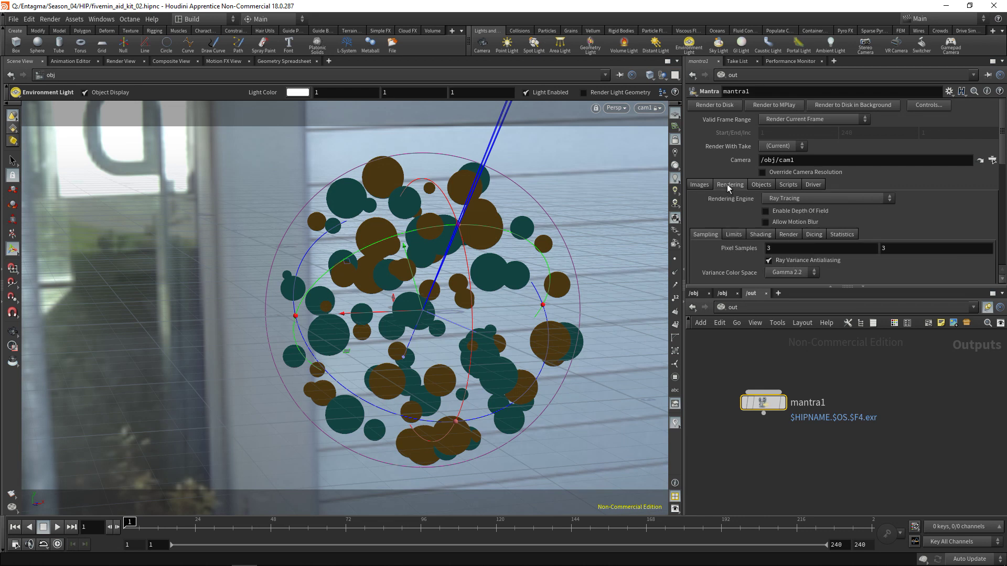
left_click(779, 200)
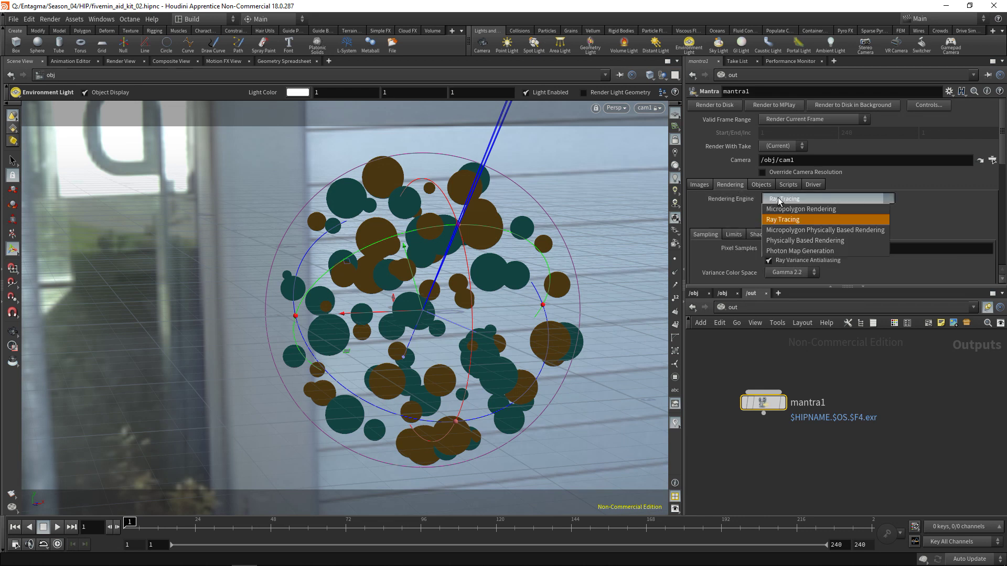
left_click(791, 240)
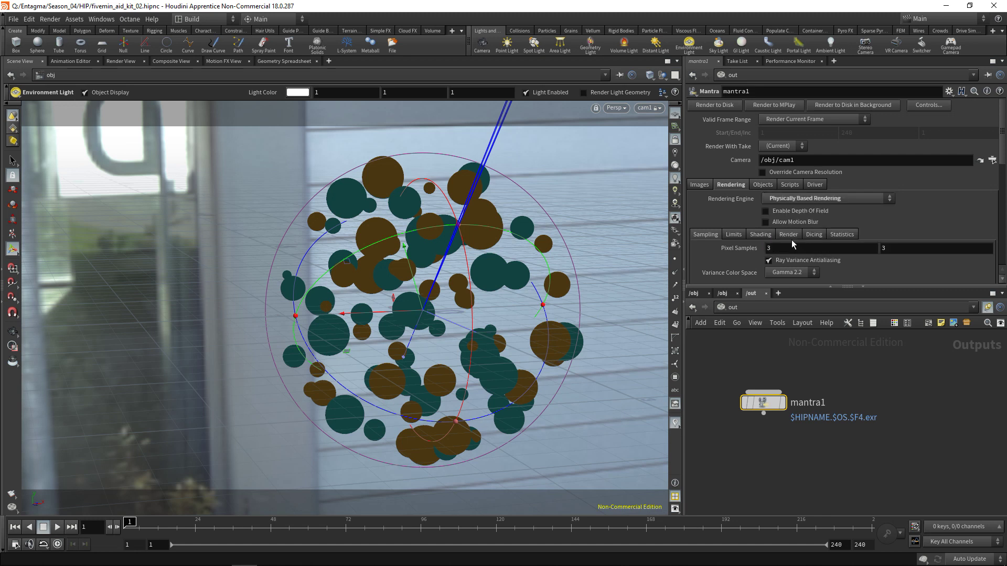
- Place classicshader1 in the /mat network and set its base colour to white (1, 1, 1)
left_click(725, 293)
left_click(733, 309)
left_click(749, 347)
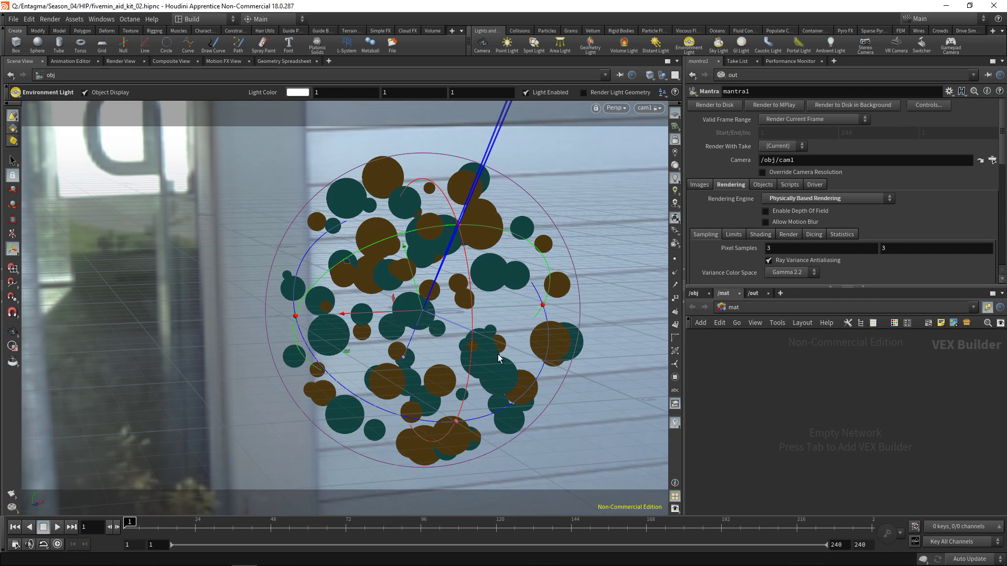
key("Tab")
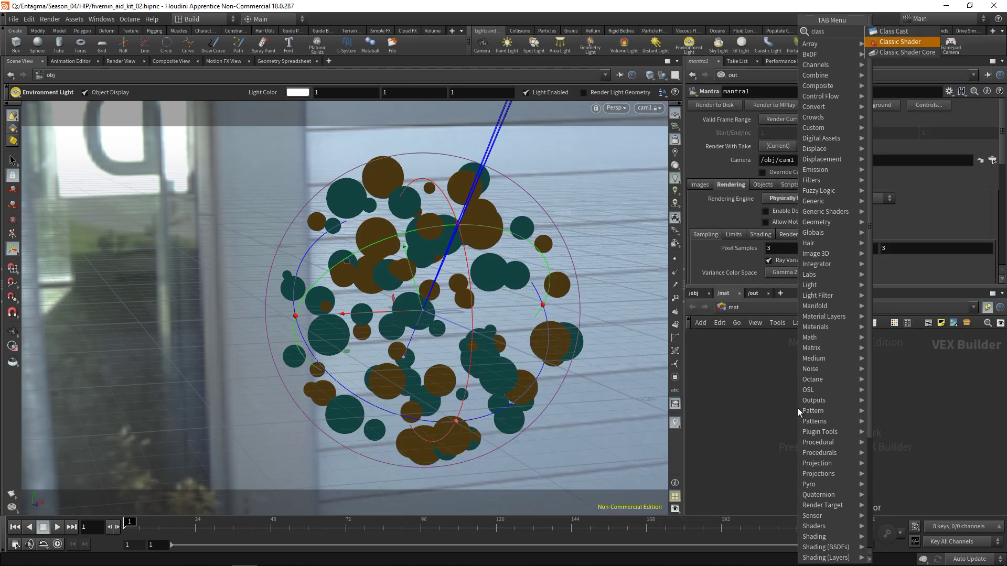
key("Escape")
left_click(798, 408)
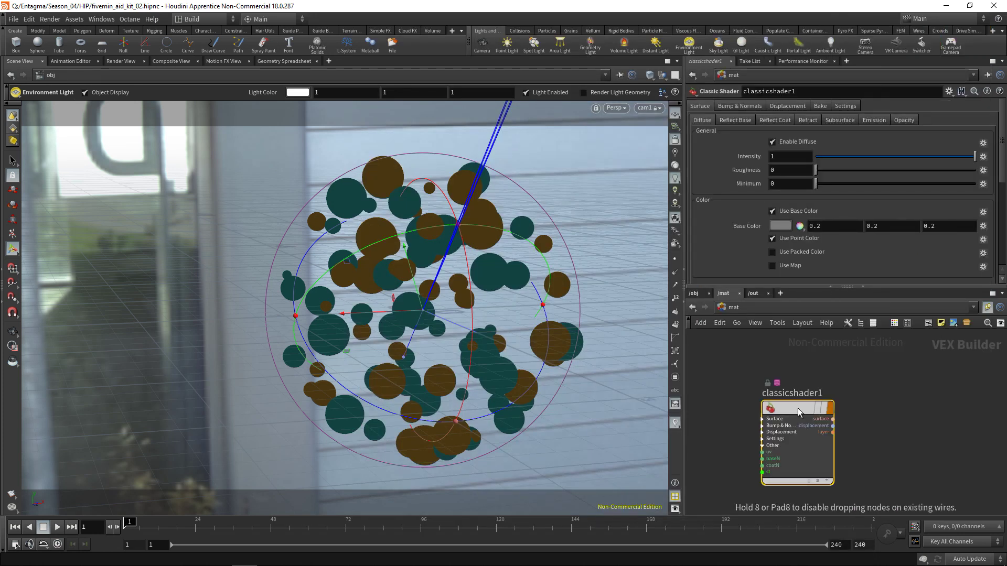
left_click(780, 226)
left_click(742, 153)
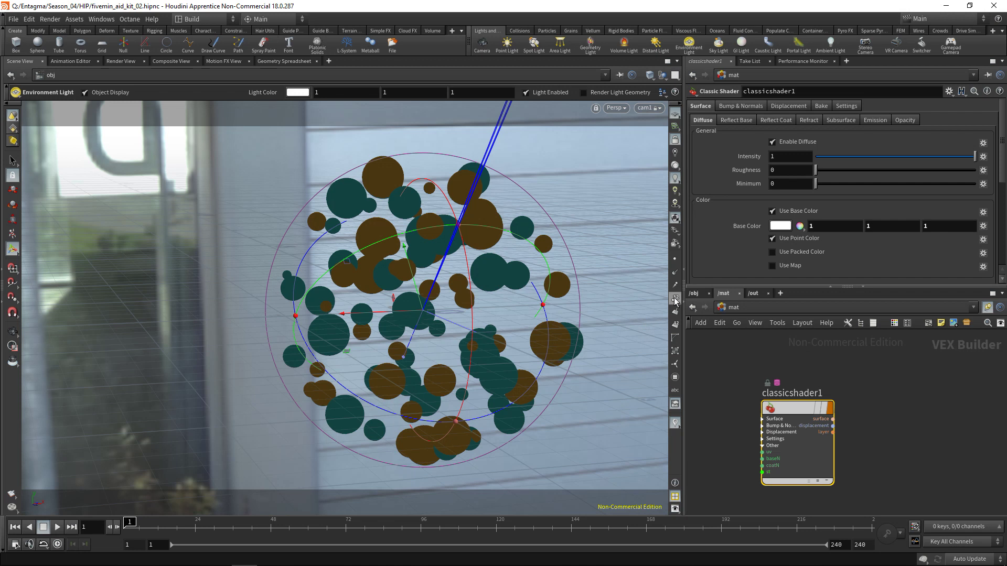
- Assign /mat/classicshader1 as geo1's material
left_click(694, 293)
left_click(758, 361)
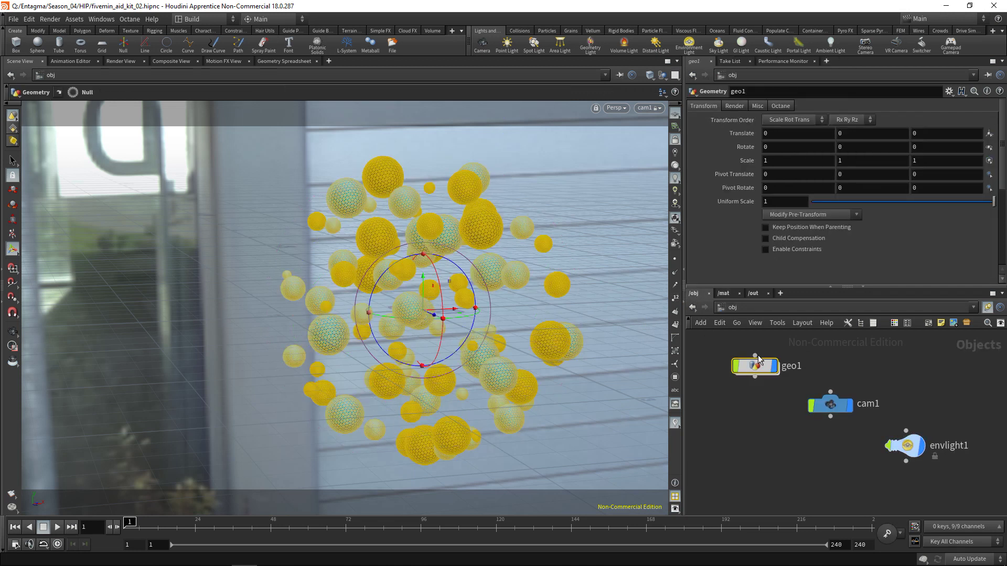
left_click(735, 106)
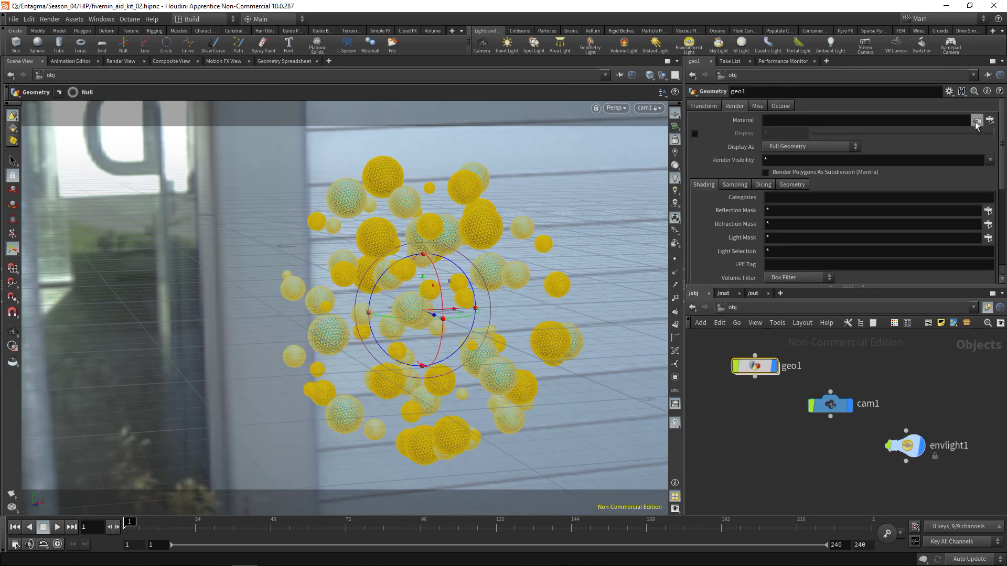
left_click(977, 122)
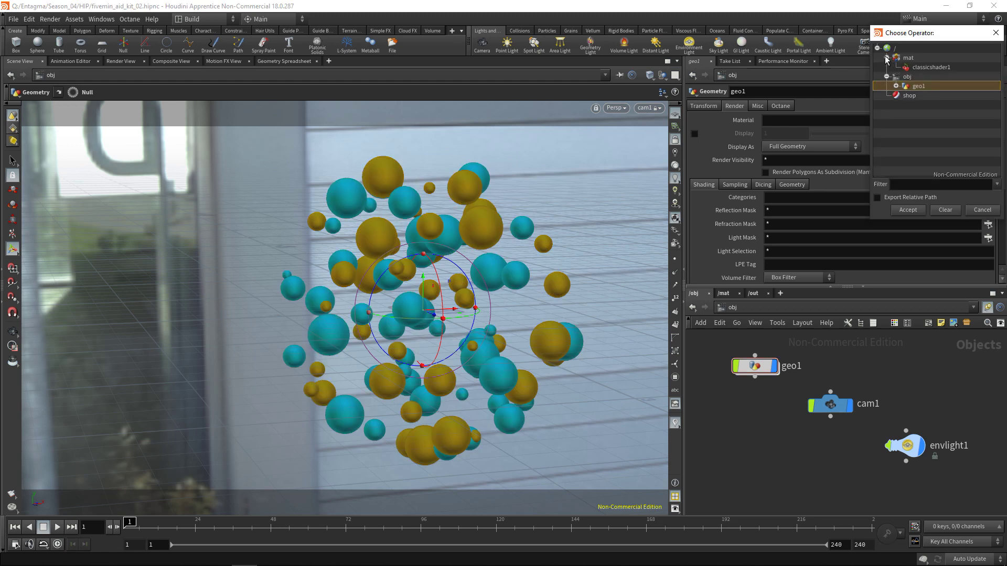
left_click(919, 68)
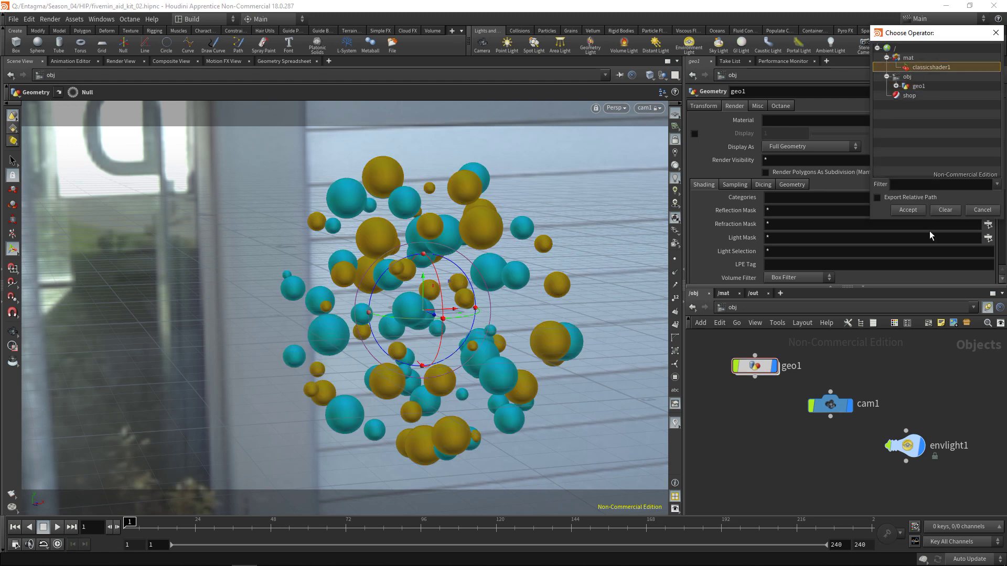
left_click(915, 209)
- Save the scene and tumble the viewport back out of cam1
key("ctrl+s")
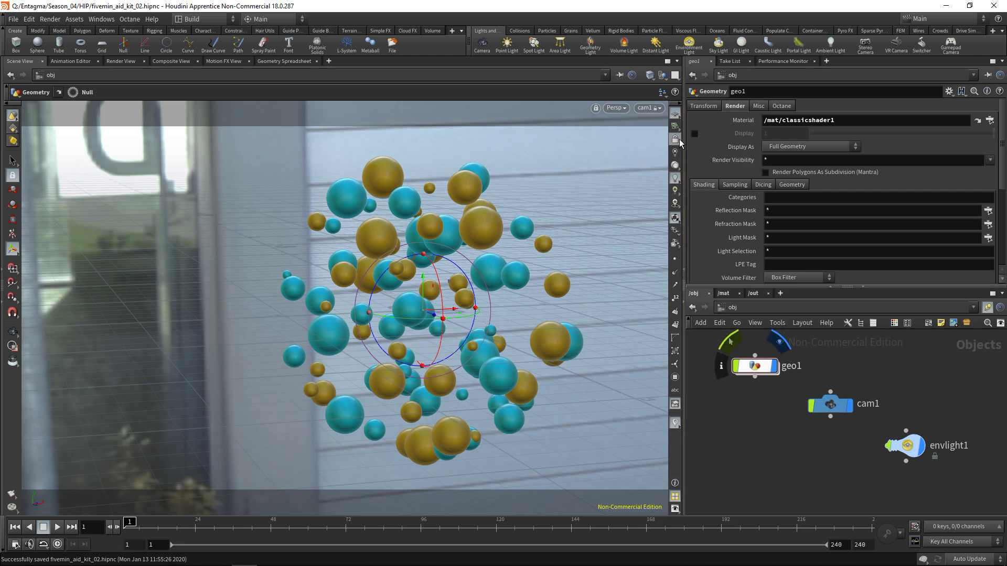
key("Escape")
left_click_drag(473, 298, 309, 284)
- Create grid1 and set its orientation to XY Plane
key("r")
key("Tab")
type("gri")
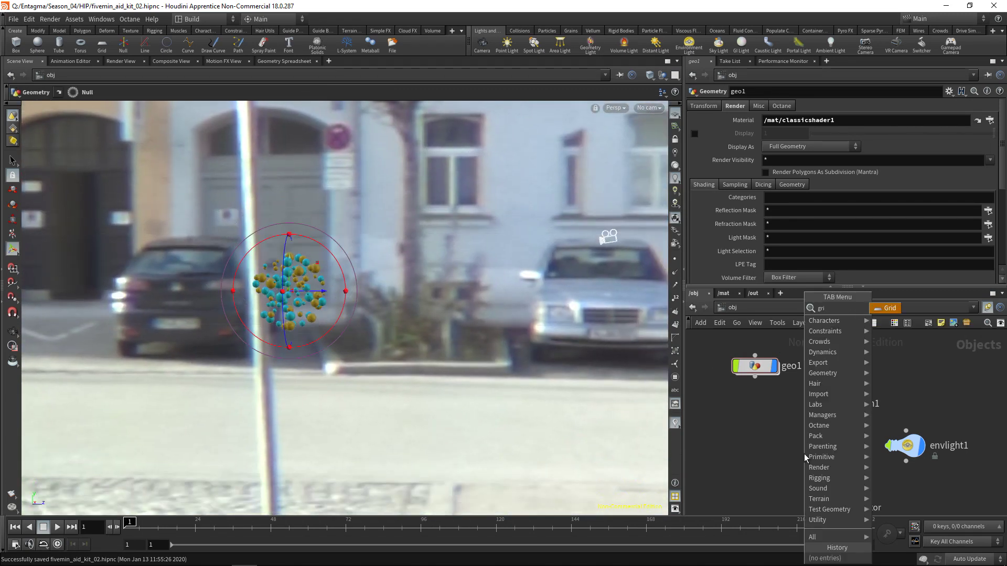
key("Return")
left_click(804, 454)
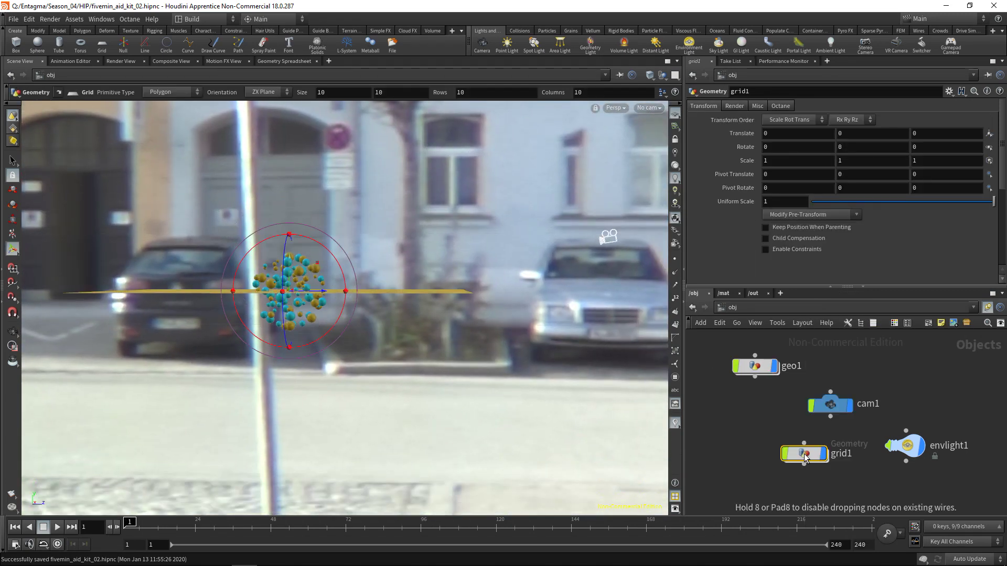
double_click(805, 455)
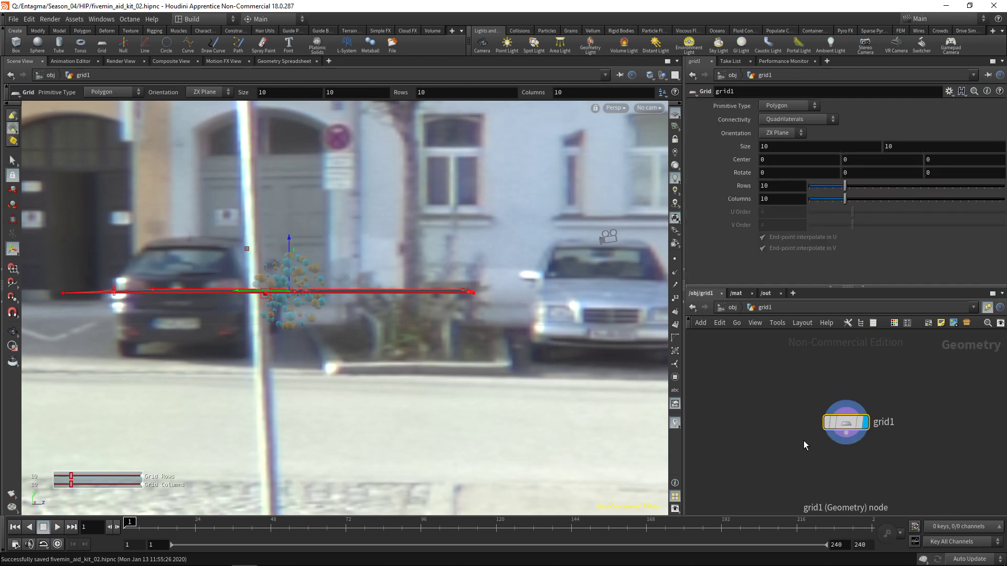
left_click(779, 133)
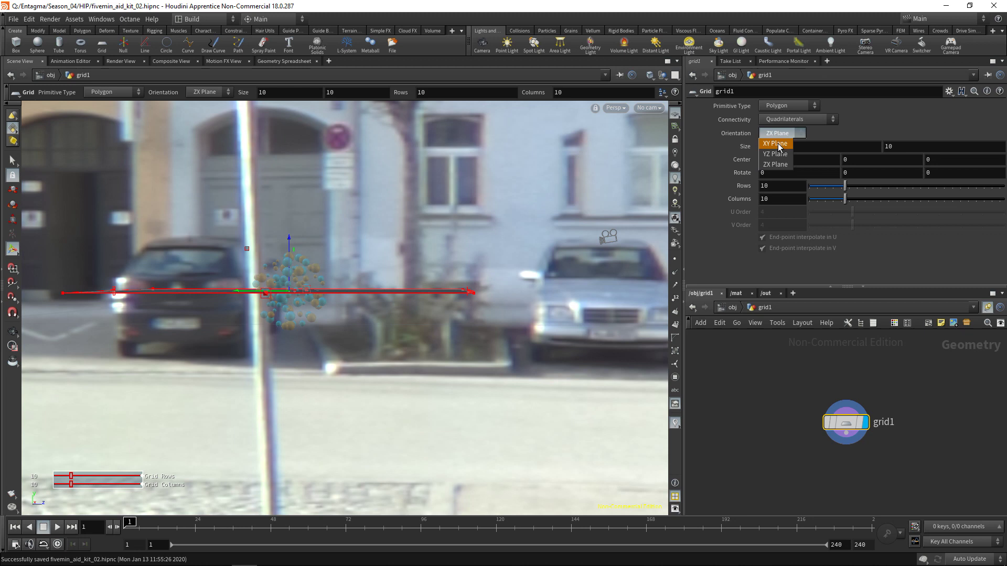
left_click(777, 144)
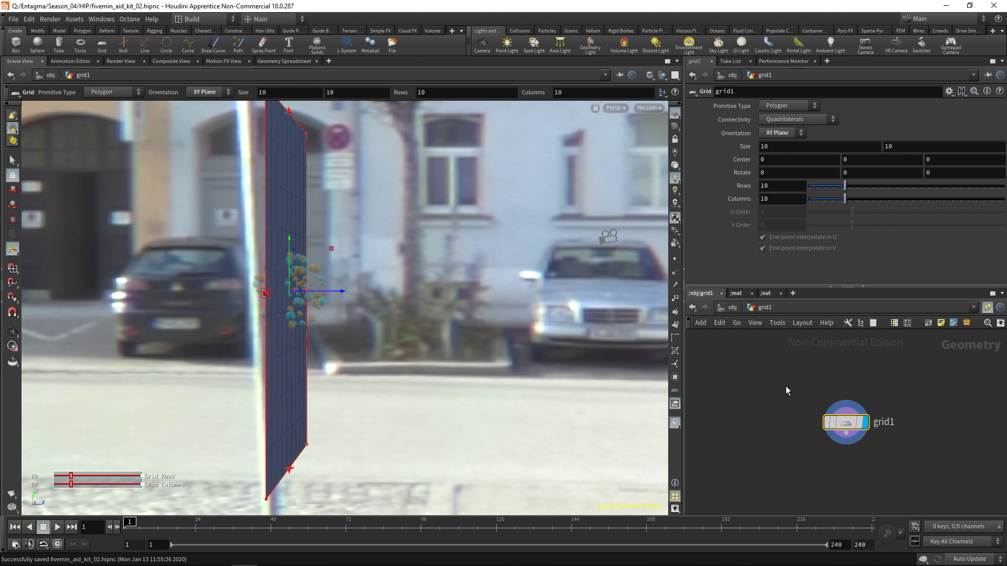
- Parent grid1 to cam1 and push it back to about Z -12
key("u")
left_click_drag(807, 454, 814, 471)
left_click(830, 414)
left_click(812, 461)
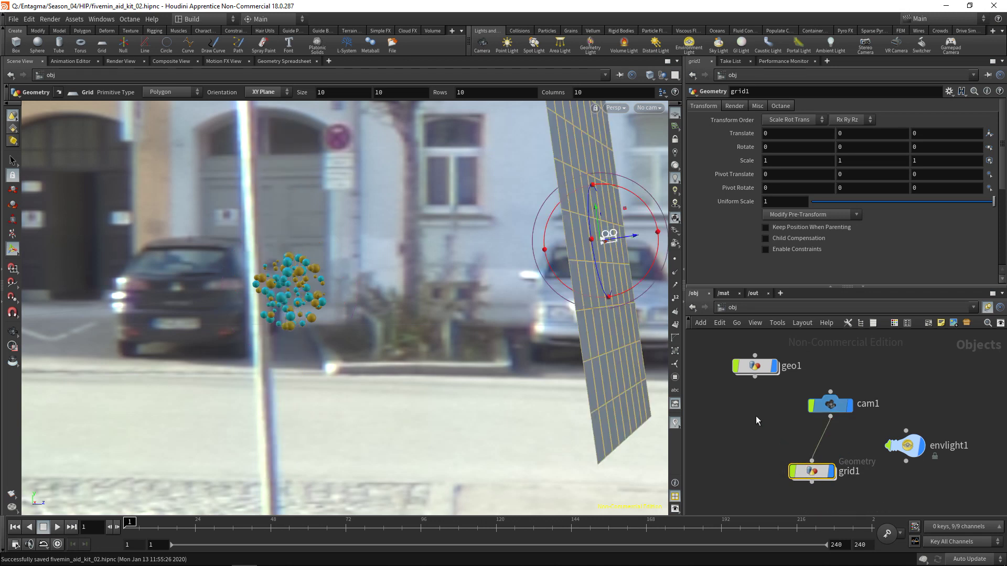
left_click_drag(636, 236, 346, 307)
left_click(648, 107)
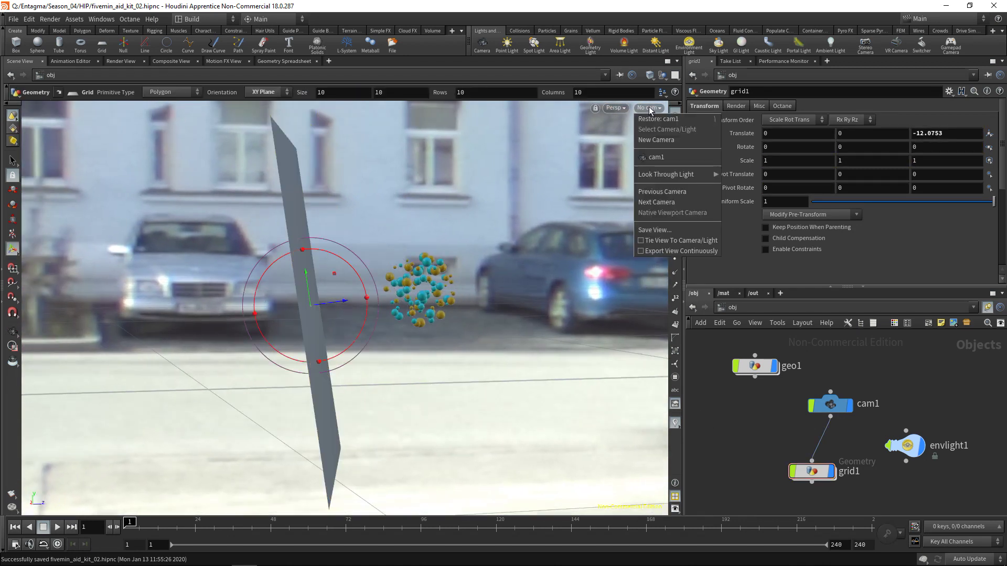
- Render through cam1 with Mantra, stop it partway, and save the result as Snap 2
left_click(658, 157)
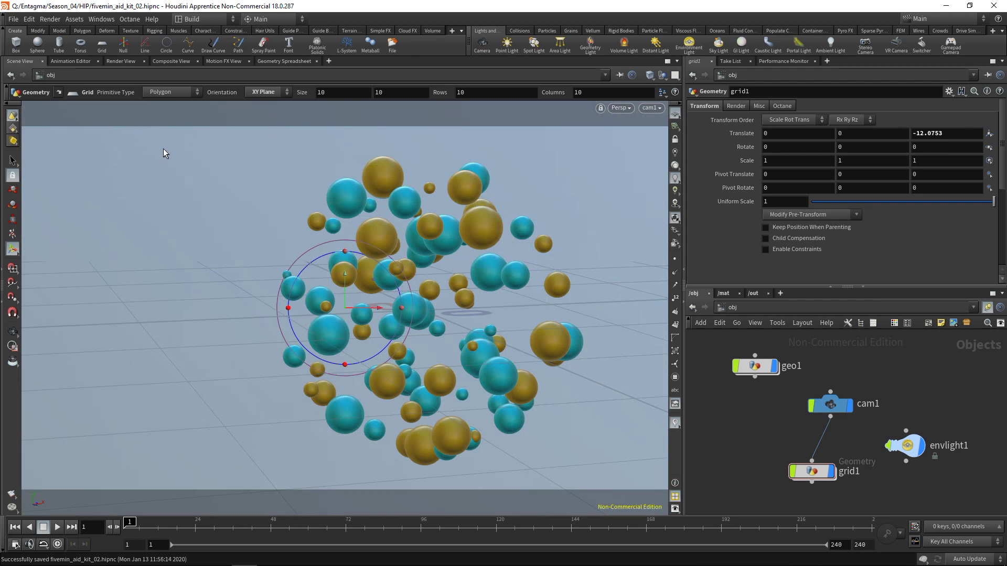
left_click(126, 62)
left_click(29, 76)
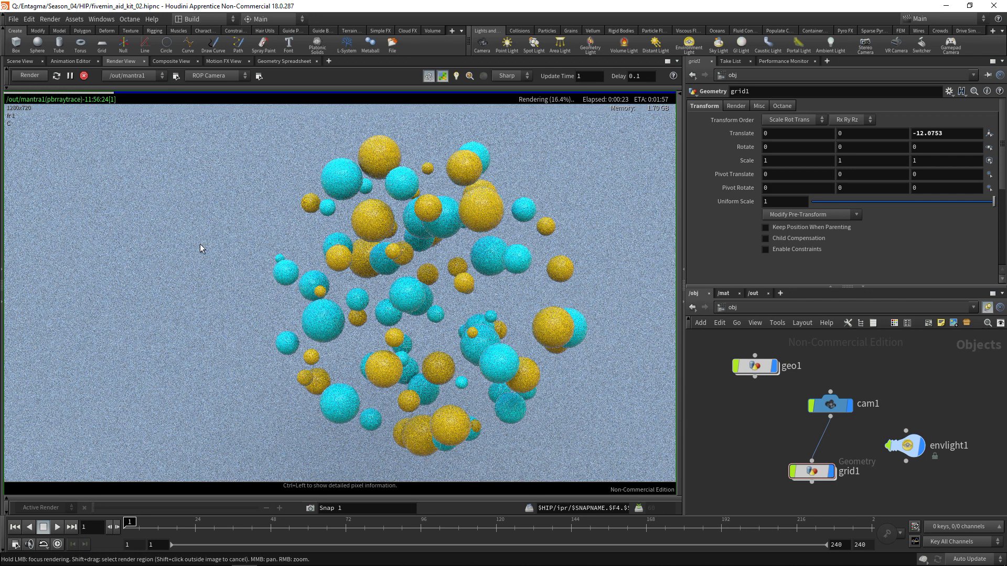
left_click(84, 76)
left_click(310, 509)
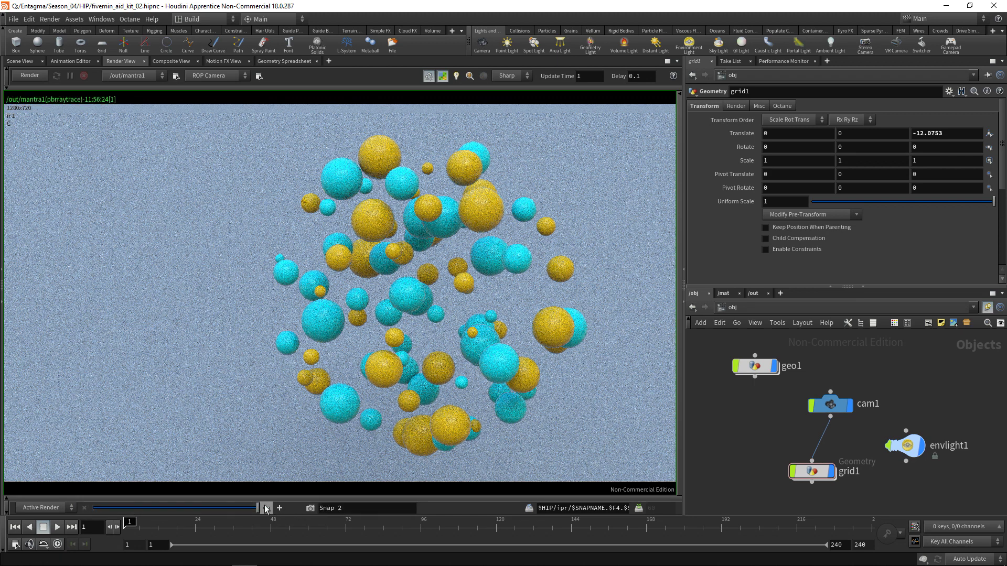
- Duplicate classicshader1 in the materials network and rename the copy BG
left_click(21, 61)
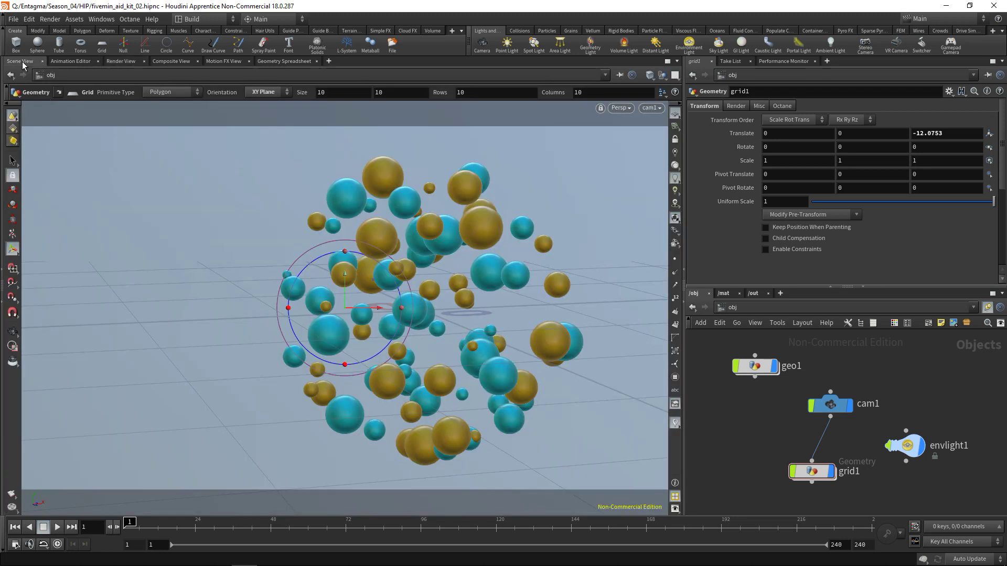
left_click(727, 295)
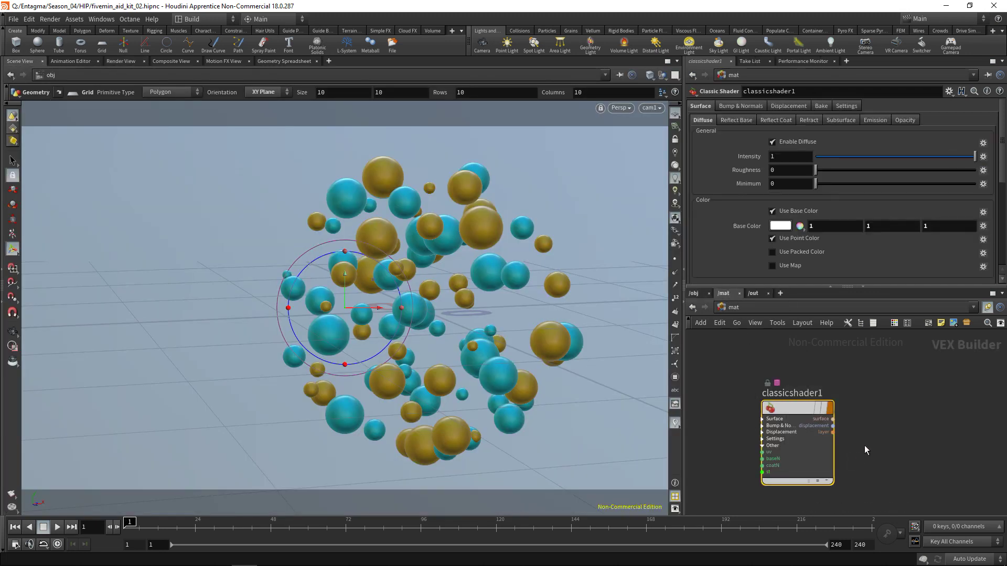
key("ctrl+c")
key("ctrl+v")
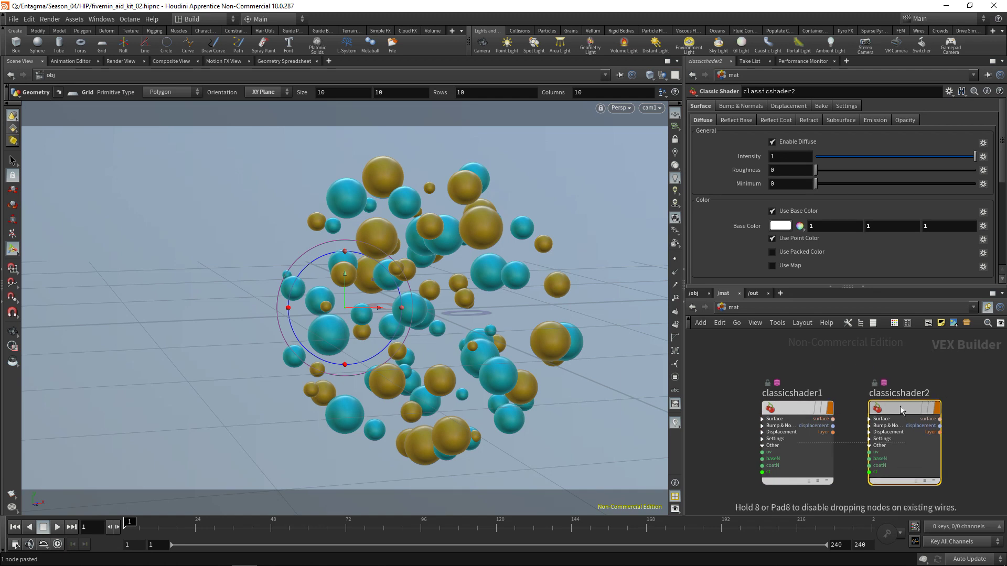
left_click(890, 386)
type("BG")
key("Return")
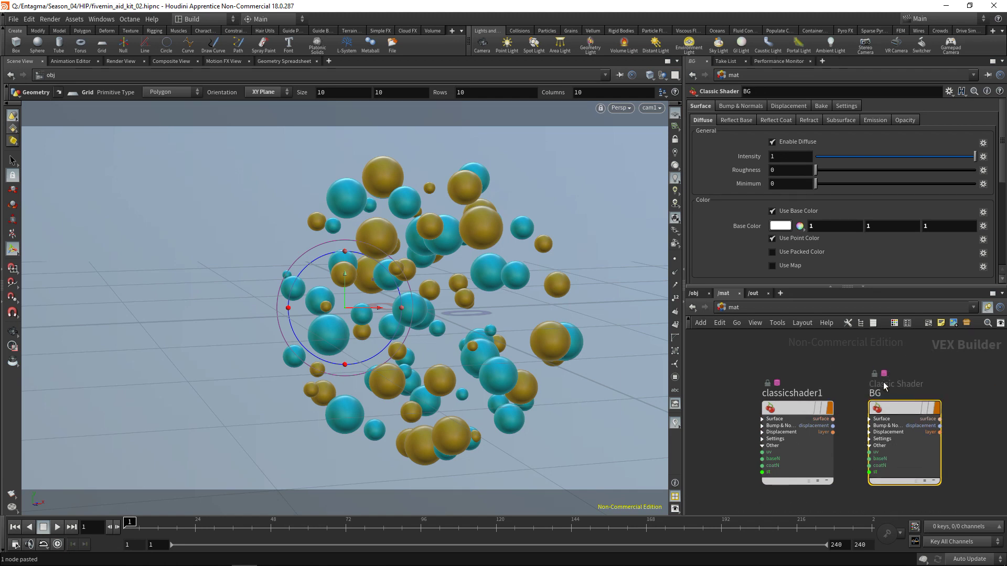
- Set BG's base colour to HSV 240, 0.9, 0.01 for a near-black blue
left_click(781, 226)
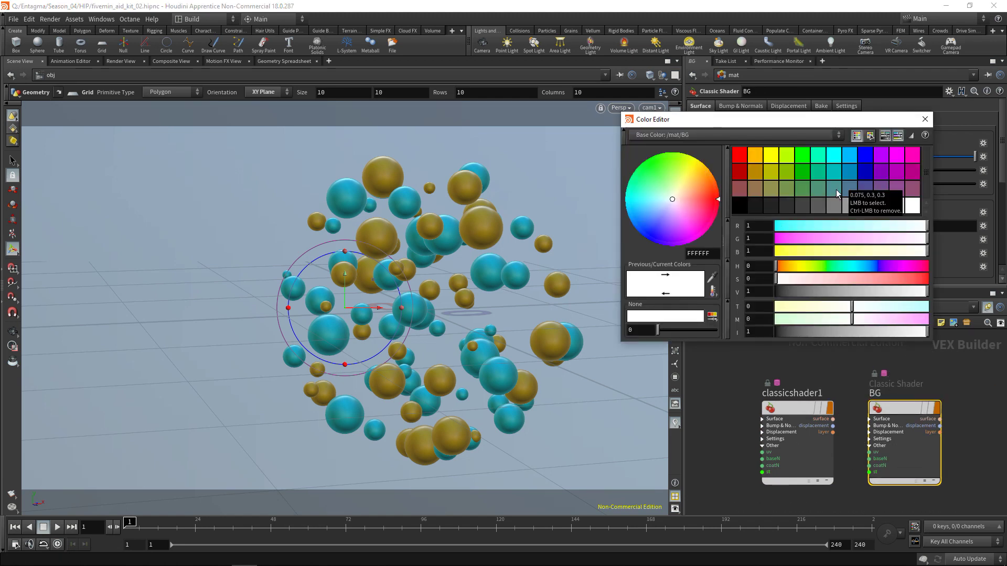
left_click(758, 265)
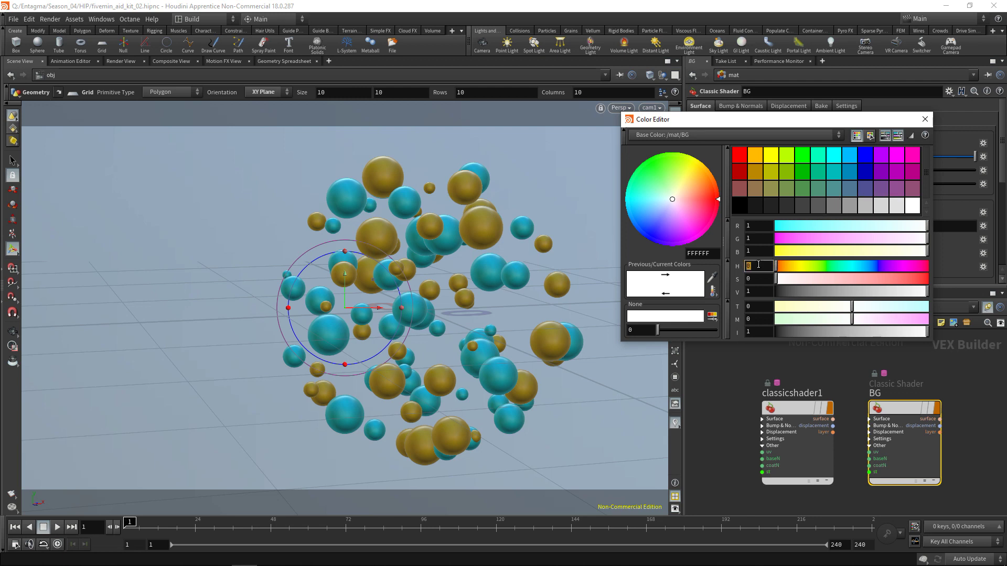
type("240")
key("Tab")
type("0.9")
key("Tab")
type("0.01")
key("Return")
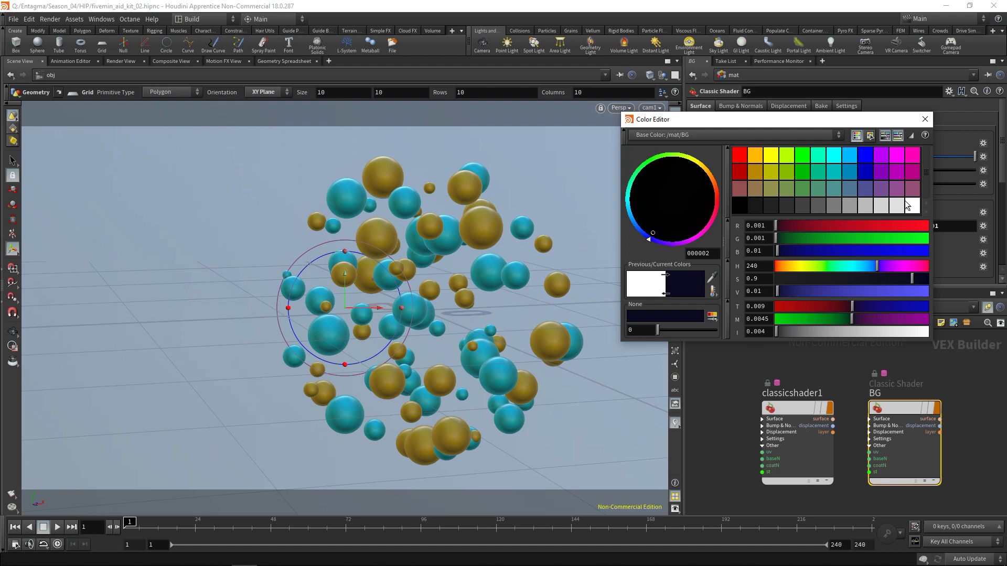
left_click(924, 119)
- Select grid1 and bring up its Render material chooser
left_click_drag(757, 433, 841, 505)
left_click(736, 109)
left_click(977, 120)
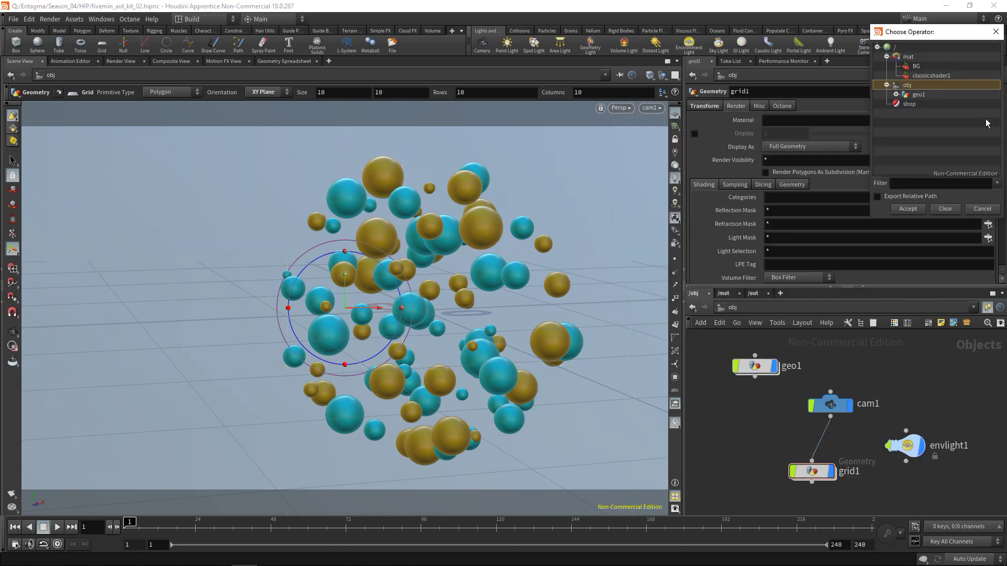
- Assign /mat/BG to grid1, save, re-render with Mantra, and compare Snap 1 against Snap 2
double_click(913, 76)
key("ctrl+s")
left_click(122, 61)
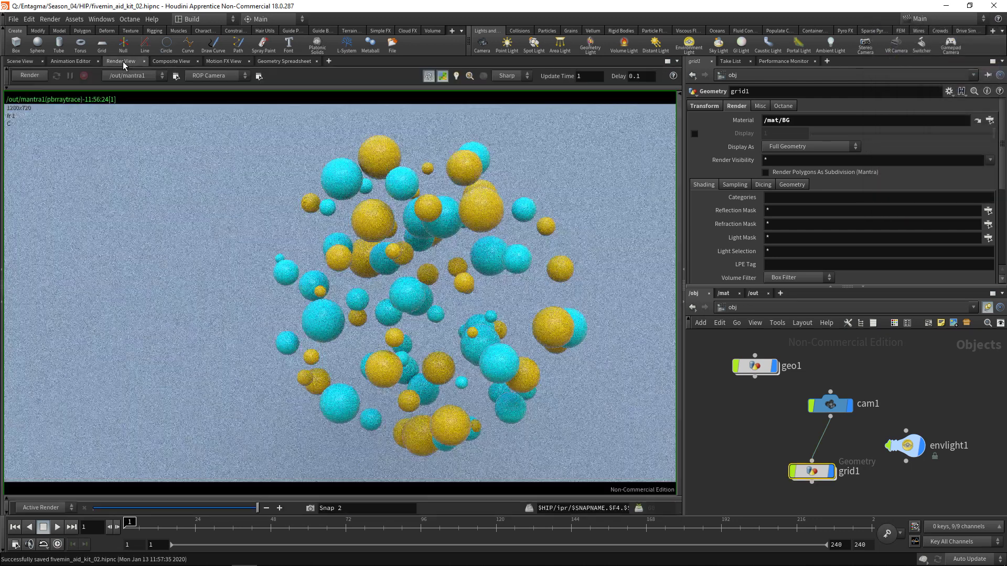
left_click(25, 77)
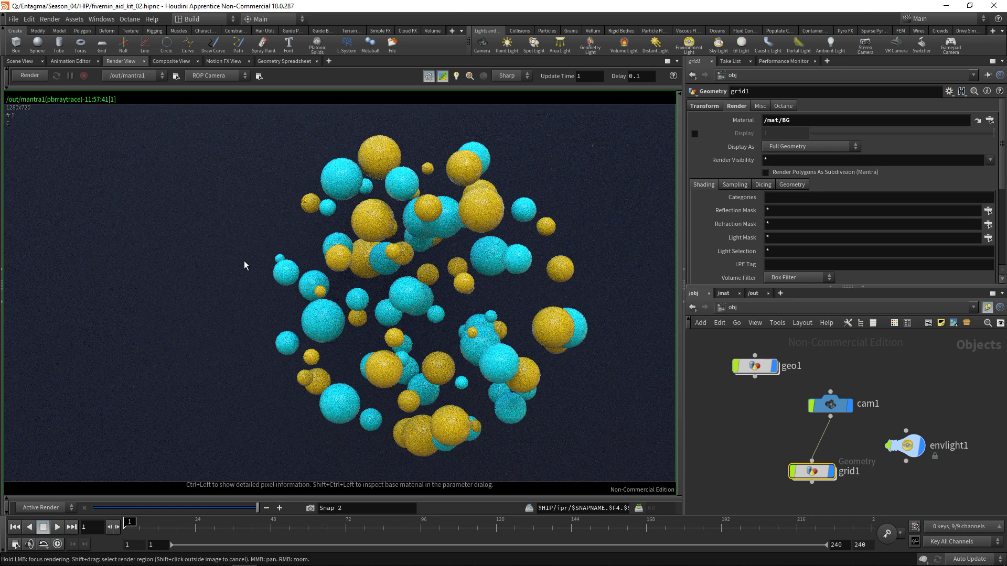
left_click(267, 510)
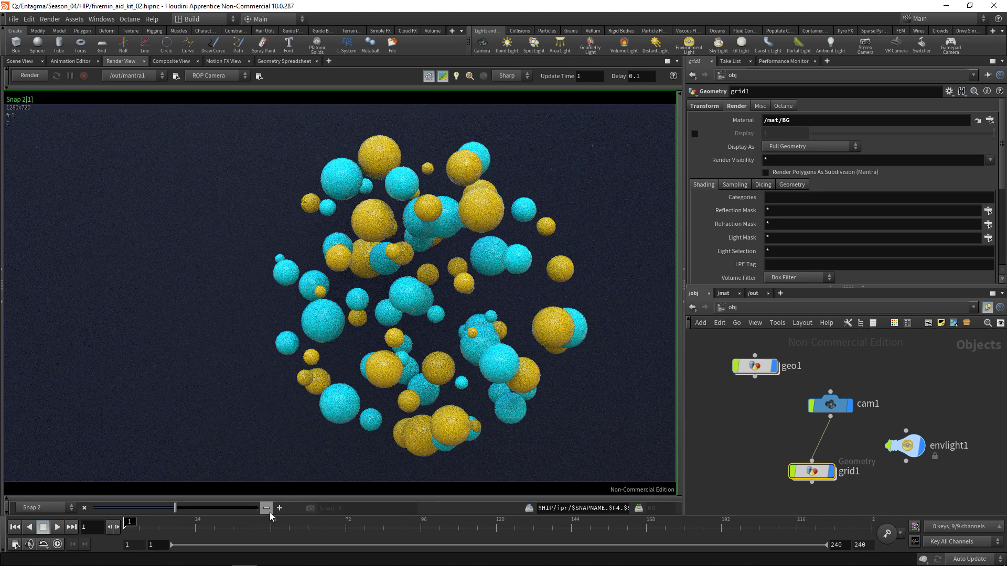
left_click(280, 509)
- Return to the Active Render showing the spheres on the near-black blue backdrop
left_click(280, 508)
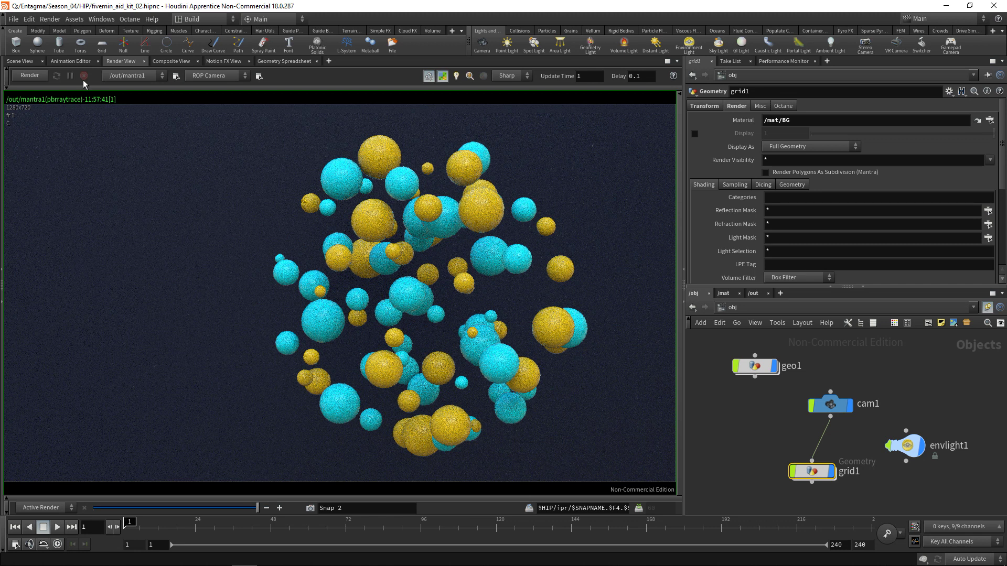